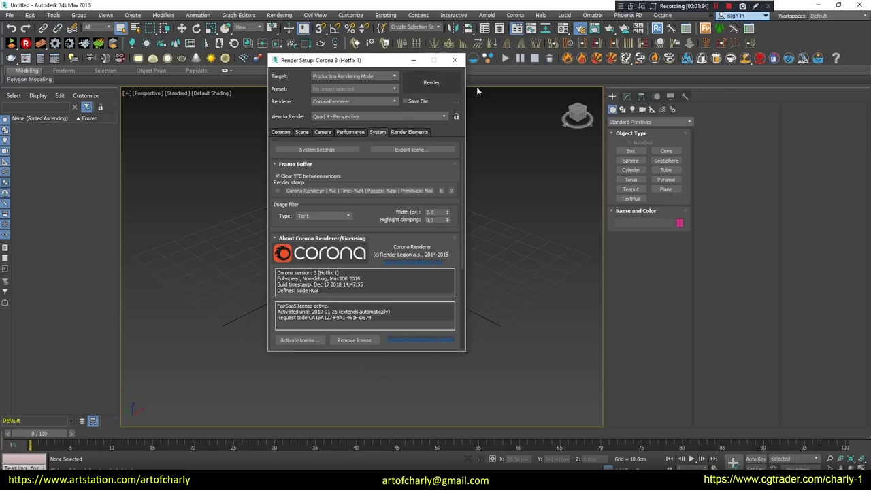
Close the Render Setup dialog with CoronaRenderer confirmed as the renderer
left_click(454, 59)
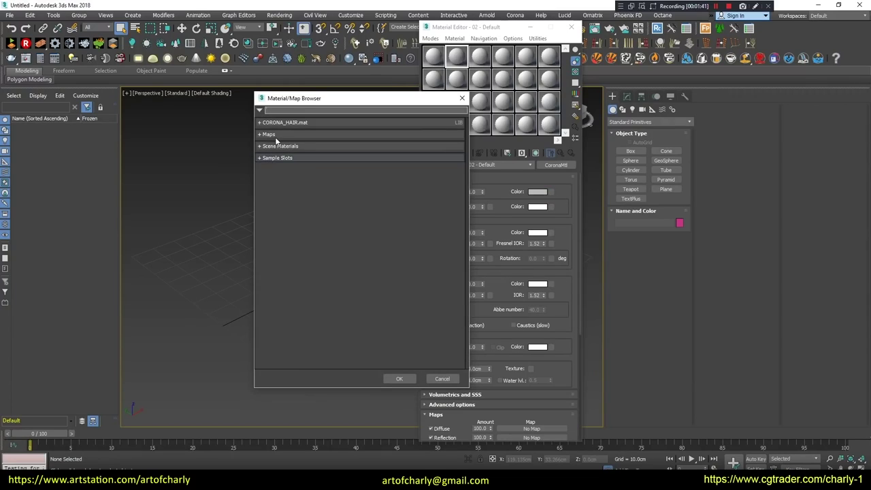
Create a CoronaDistance map from Maps > Corona in the Material/Map Browser
left_click(269, 135)
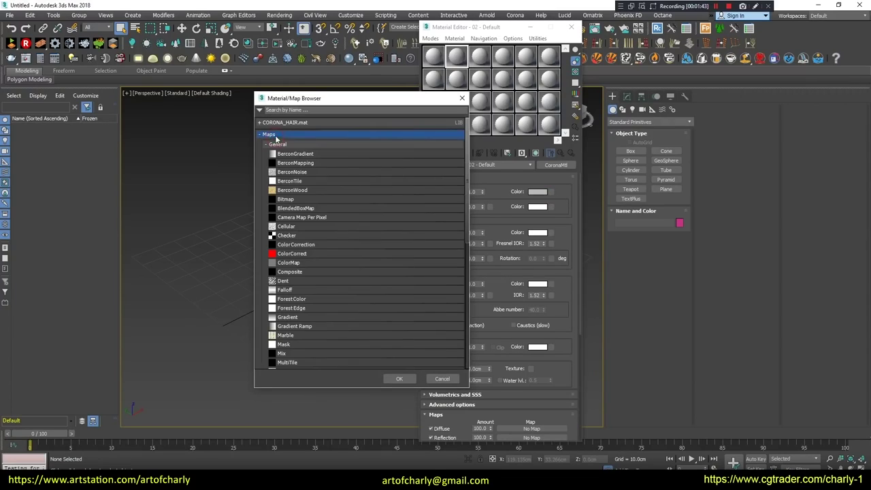
scroll(291, 190, "down", 4)
scroll(292, 310, "down", 4)
scroll(297, 318, "down", 3)
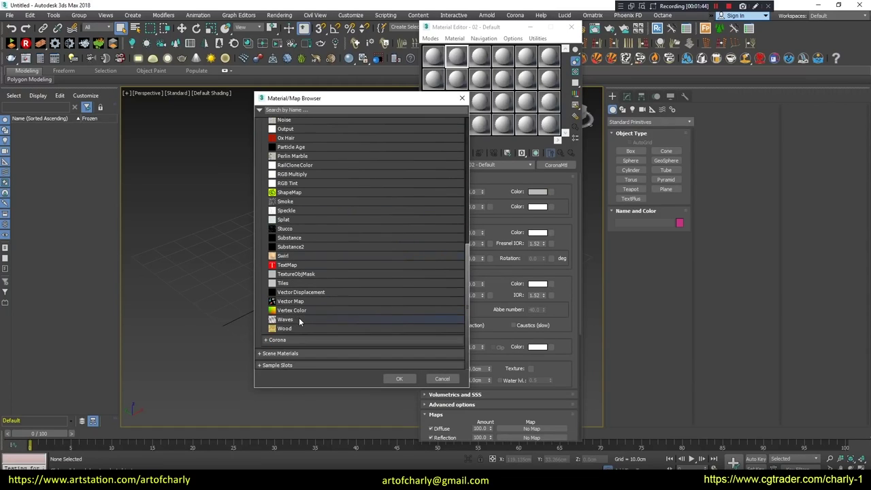
left_click(296, 339)
scroll(309, 299, "down", 3)
scroll(313, 275, "down", 3)
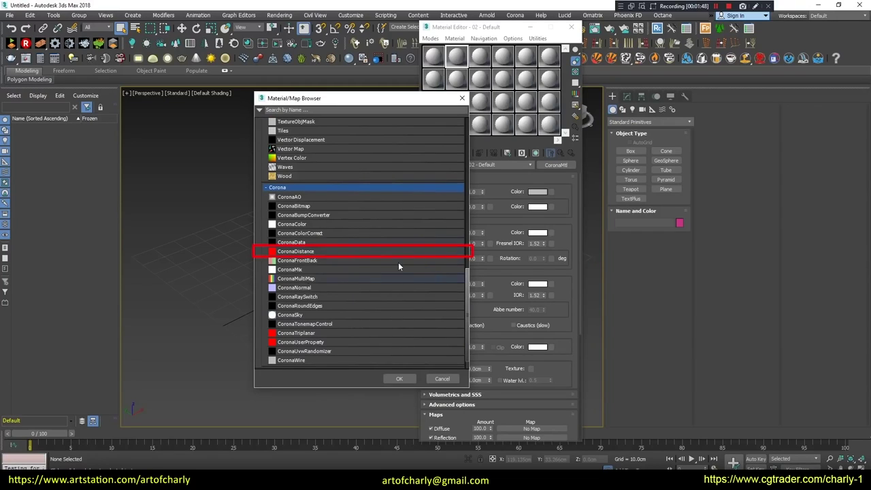
double_click(306, 251)
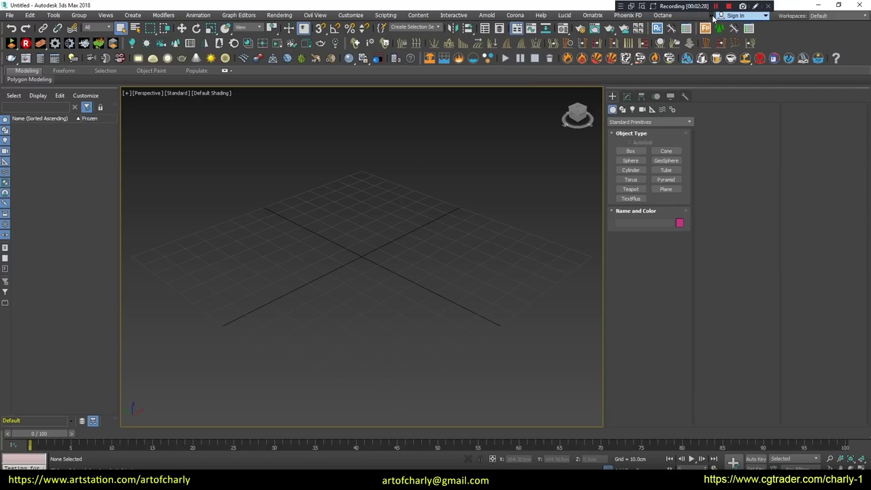
key("alt+Tab")
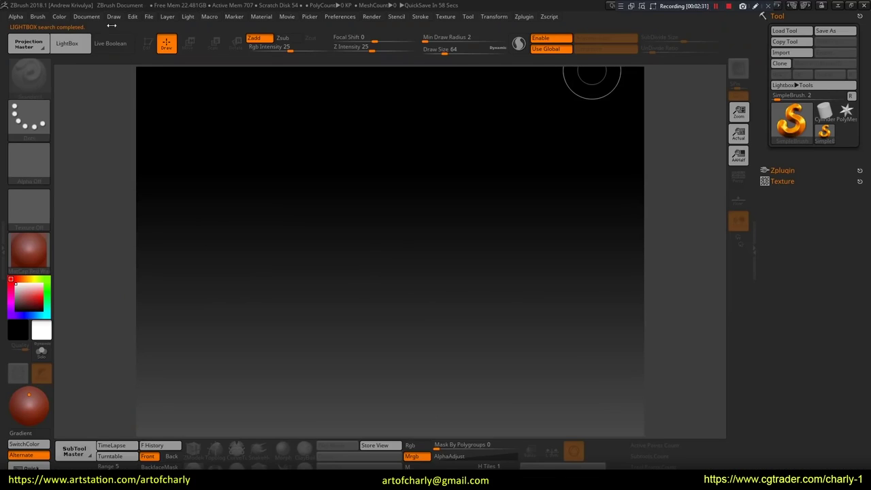
Load the DynaMesh_Sphere project from LightBox
left_click(67, 42)
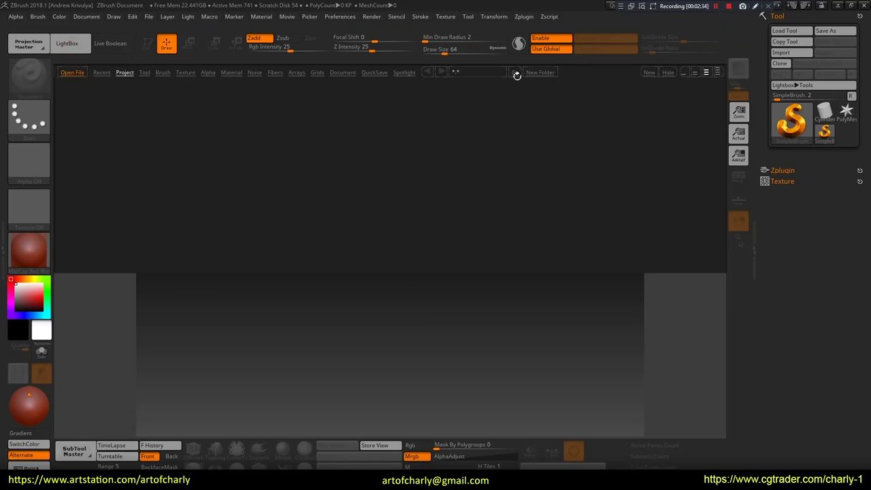
left_click(440, 114)
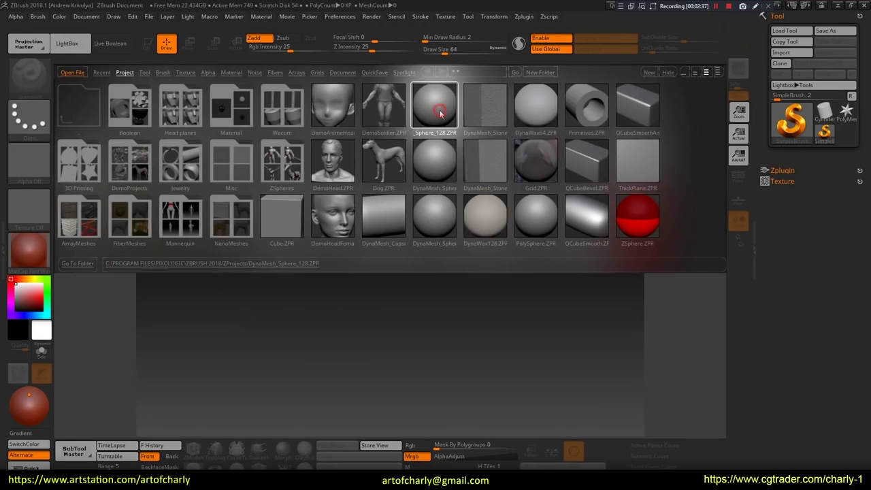
double_click(451, 164)
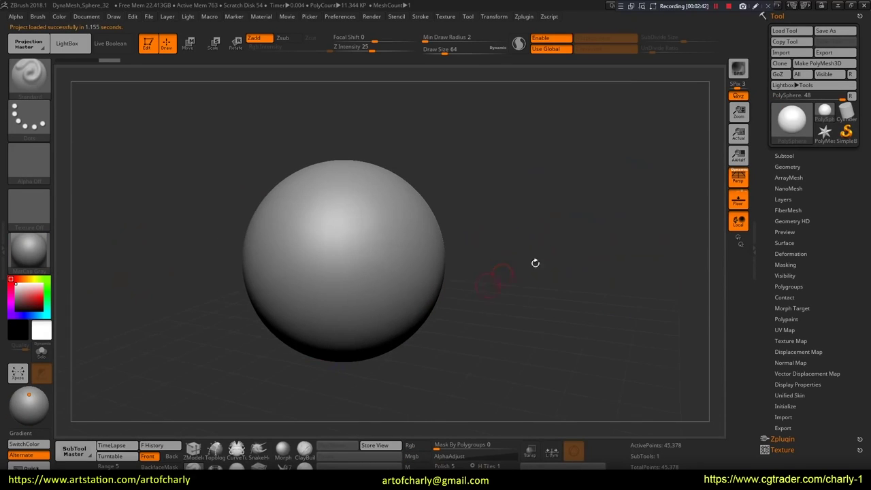
Append a Cylinder3D subtool, make it active and set it to Subtract
left_click(780, 167)
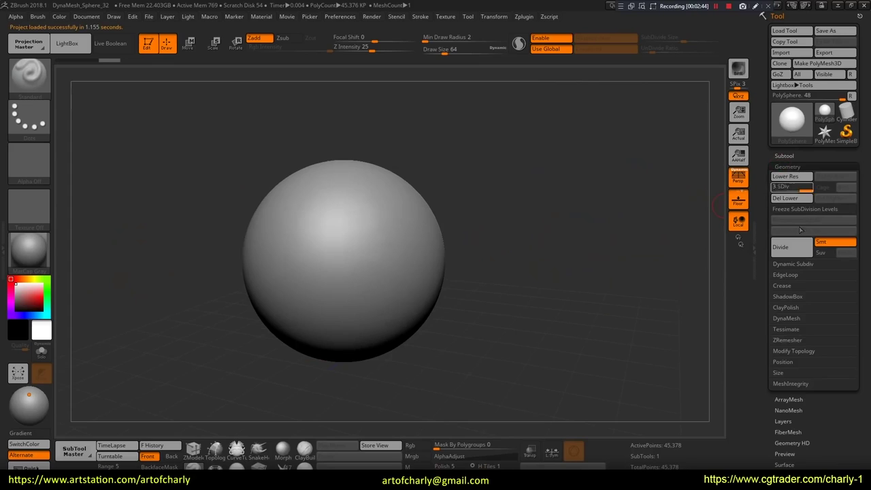
left_click(780, 166)
mouse_move(468, 217)
left_mouse_down()
mouse_move(495, 261)
mouse_move(492, 235)
mouse_move(517, 238)
left_mouse_up()
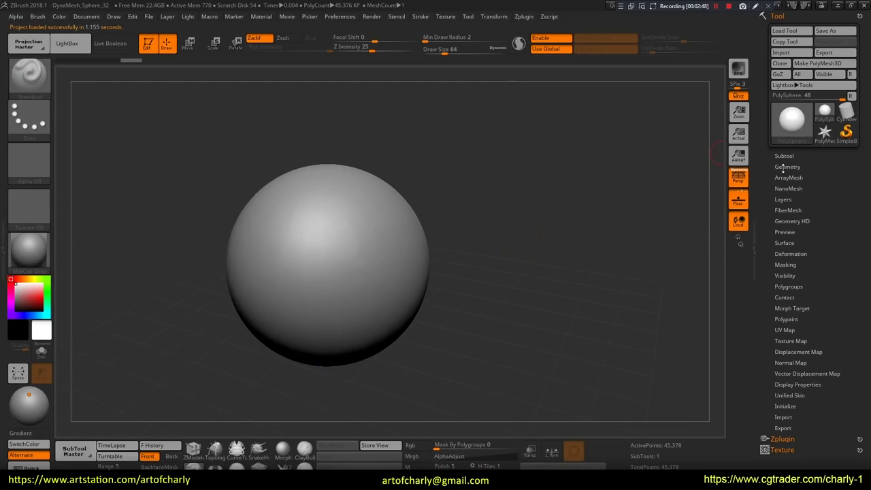
left_click(783, 156)
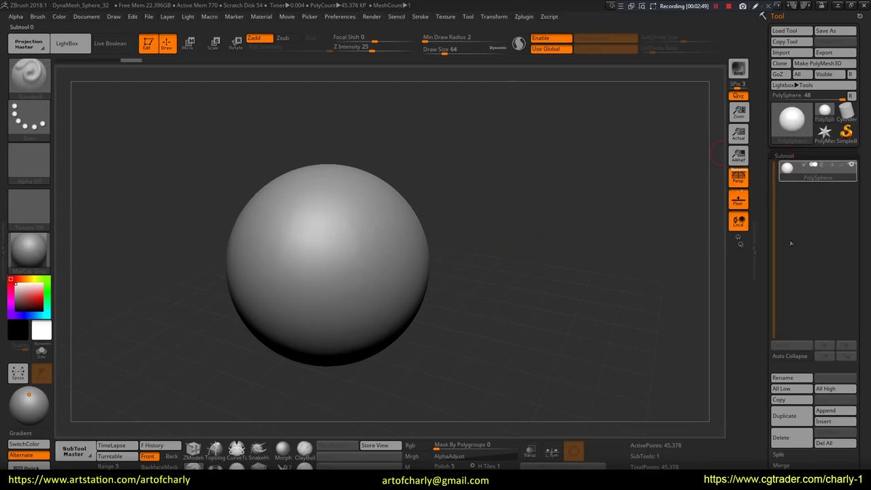
left_click(816, 410)
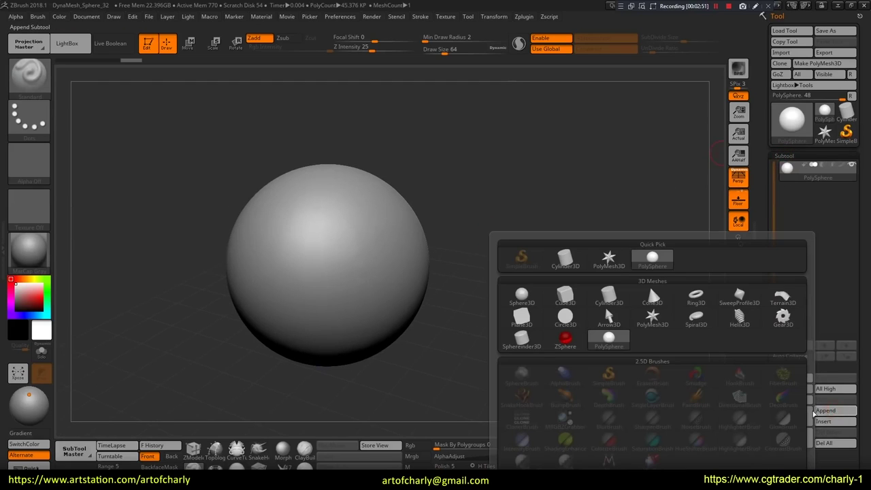
left_click(607, 297)
left_click(823, 194)
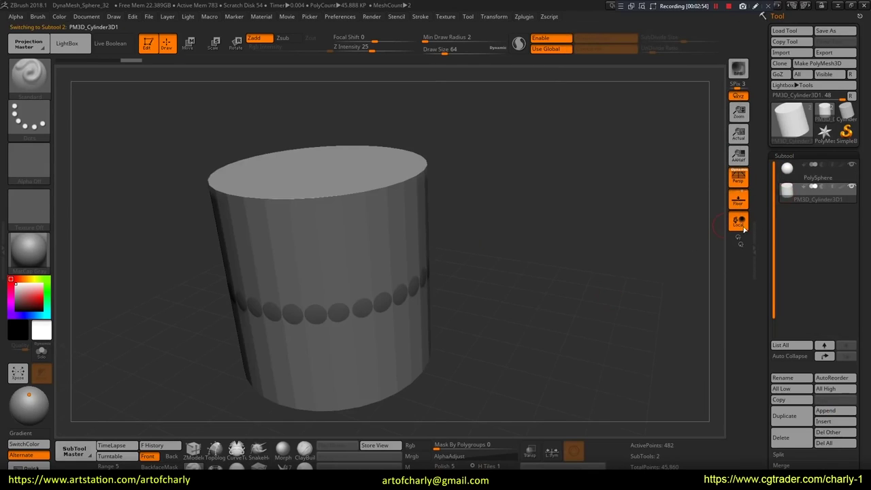
mouse_move(819, 191)
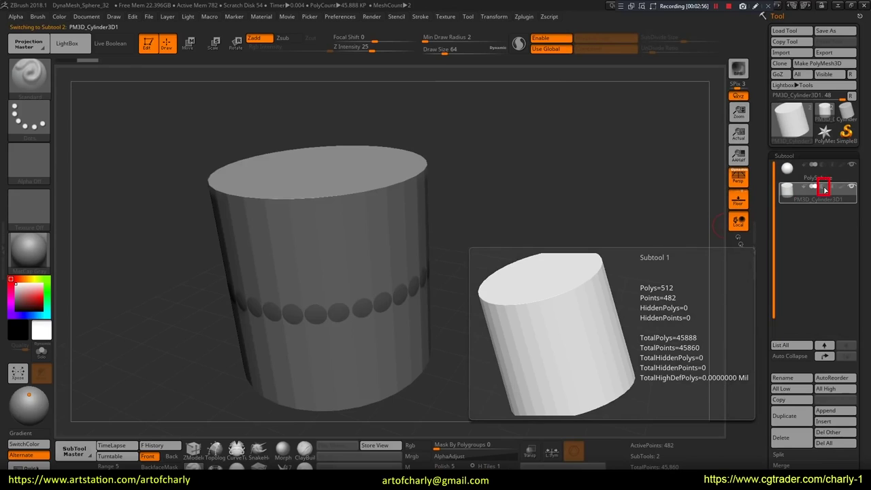
left_click(820, 188)
Turn on Live Boolean and move, shrink and rotate the cylinder into a wedge-shaped cut
left_click(110, 43)
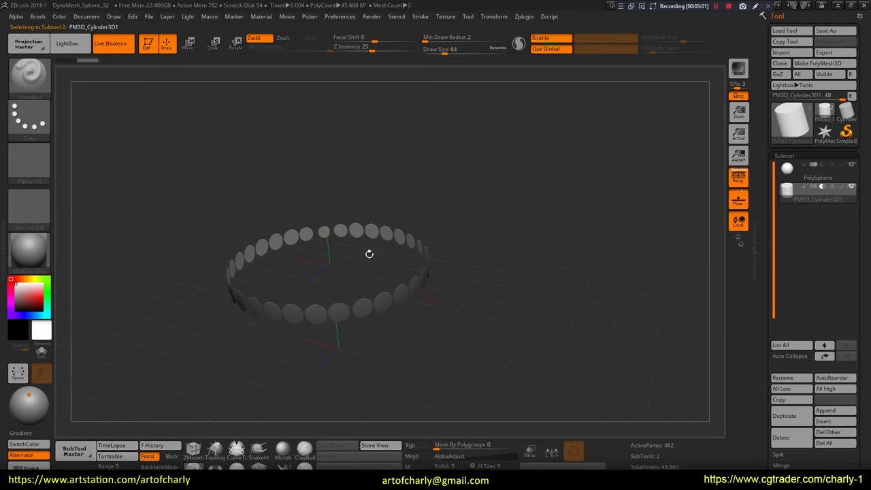
key("w")
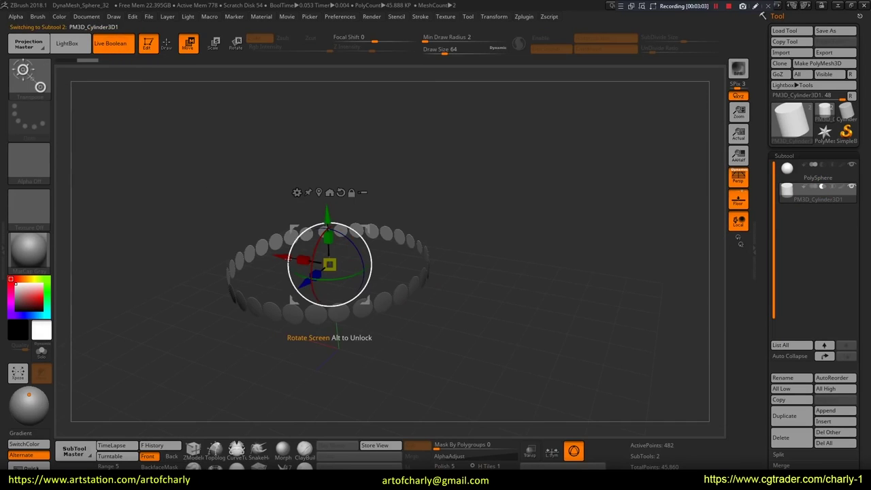
mouse_move(272, 255)
left_mouse_down()
mouse_move(370, 268)
mouse_move(360, 268)
left_mouse_up()
left_click_drag(505, 231, 521, 242)
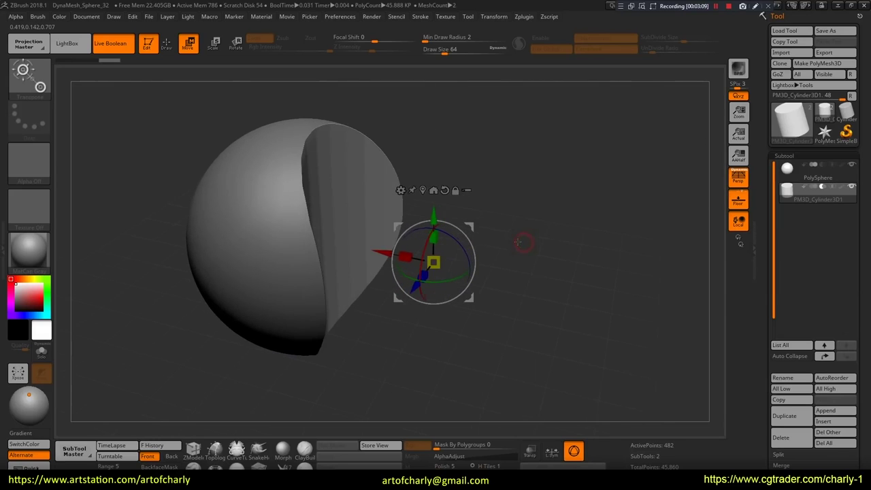
mouse_move(434, 262)
left_mouse_down()
mouse_move(361, 282)
mouse_move(449, 235)
left_mouse_up()
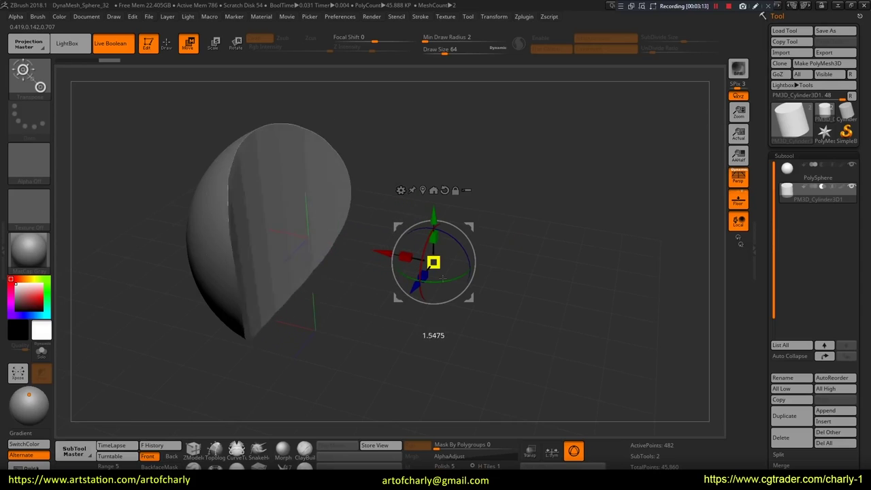
left_click_drag(449, 235, 476, 238)
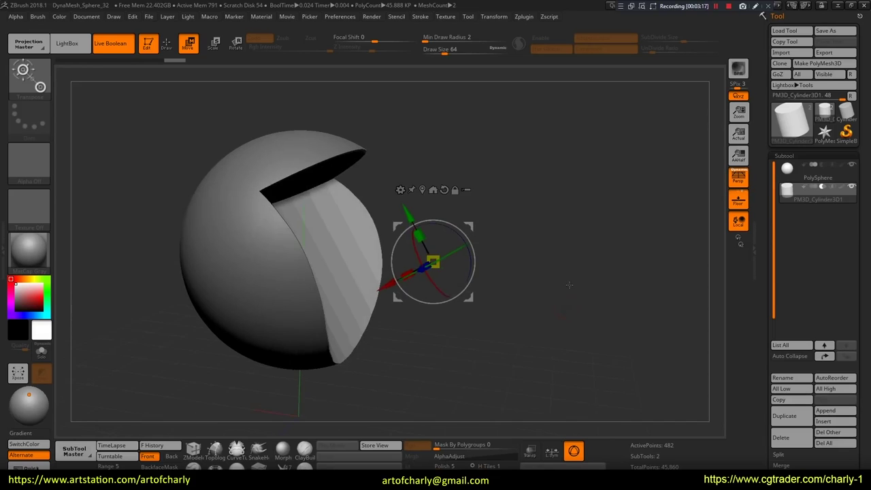
left_click_drag(433, 261, 464, 237)
mouse_move(469, 306)
left_mouse_down()
mouse_move(359, 348)
mouse_move(443, 193)
mouse_move(418, 122)
mouse_move(467, 264)
mouse_move(481, 192)
left_mouse_up()
mouse_move(464, 323)
left_mouse_down()
mouse_move(463, 331)
mouse_move(466, 318)
mouse_move(414, 279)
left_mouse_up()
Duplicate the cylinder subtool and shrink the copy to cut a notch
left_click(801, 414)
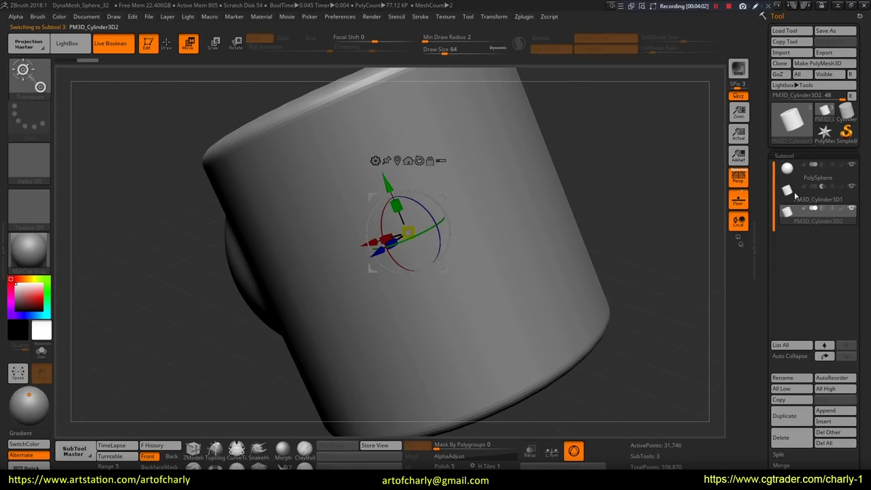
mouse_move(407, 233)
left_mouse_down()
mouse_move(386, 238)
mouse_move(391, 250)
mouse_move(315, 261)
left_mouse_up()
mouse_move(490, 320)
left_mouse_down()
mouse_move(544, 357)
mouse_move(534, 309)
mouse_move(494, 256)
left_mouse_up()
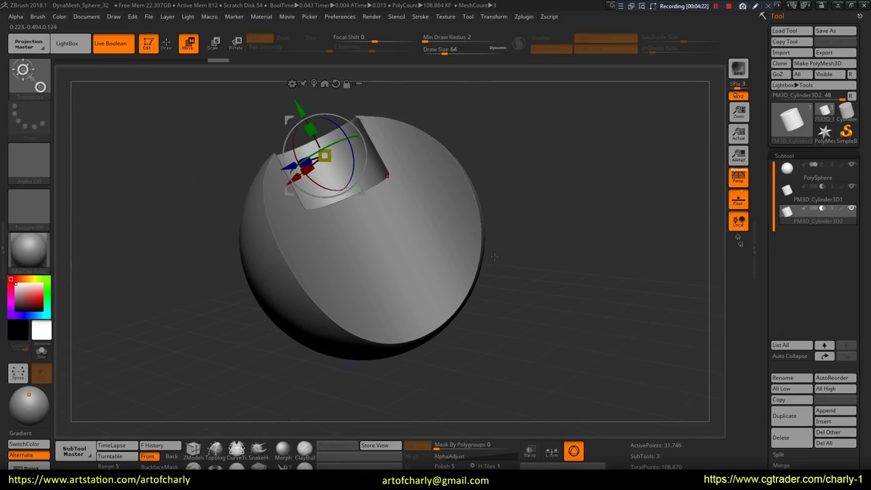
mouse_move(581, 297)
left_mouse_down()
mouse_move(564, 281)
mouse_move(568, 300)
left_mouse_up()
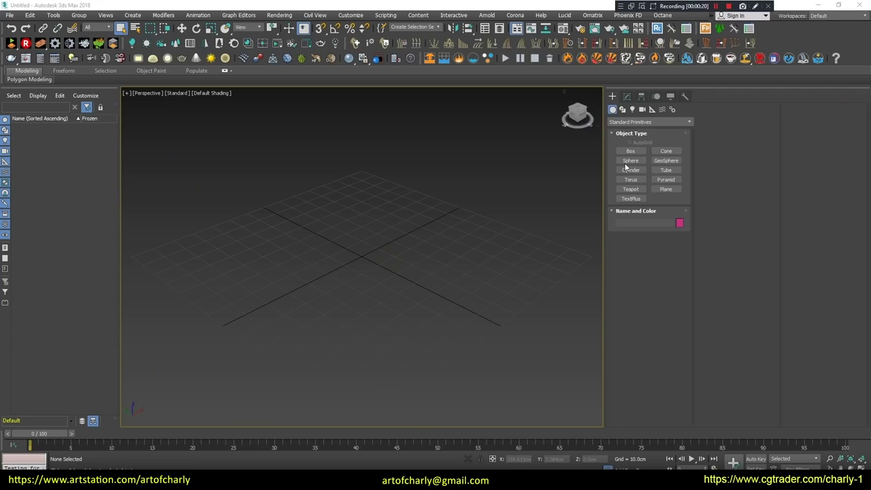
Create a sphere at the grid centre and a cylinder to its right
left_click(625, 166)
left_click_drag(317, 257, 330, 301)
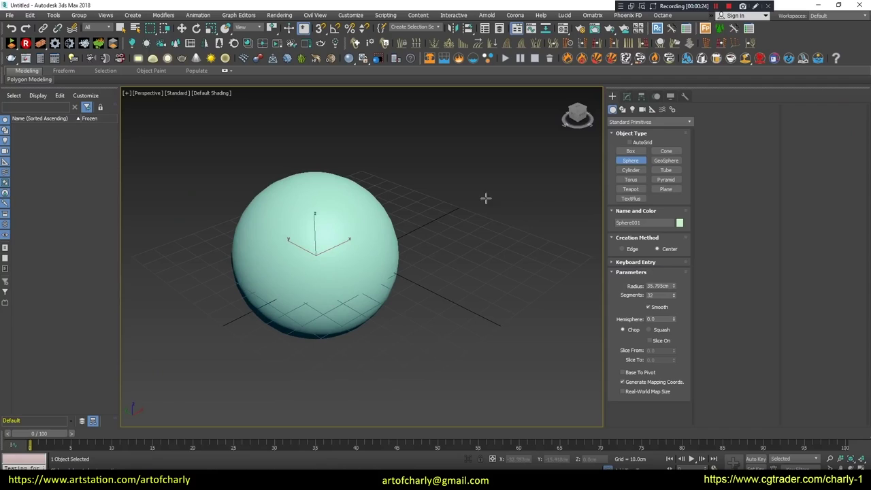
left_click(630, 169)
left_click_drag(451, 288, 496, 293)
left_click(483, 174)
Rename the sphere to main_object and select the cylinder for renaming
key("w")
left_click(294, 233)
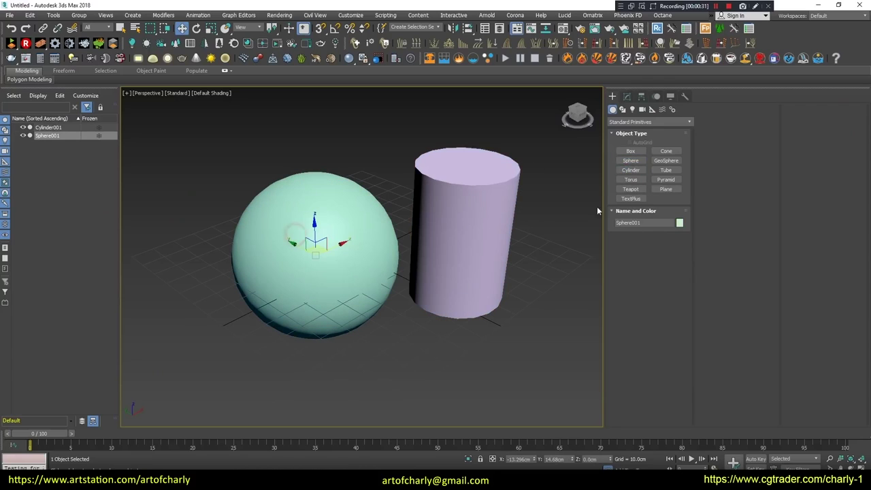
left_click(647, 222)
type("main_")
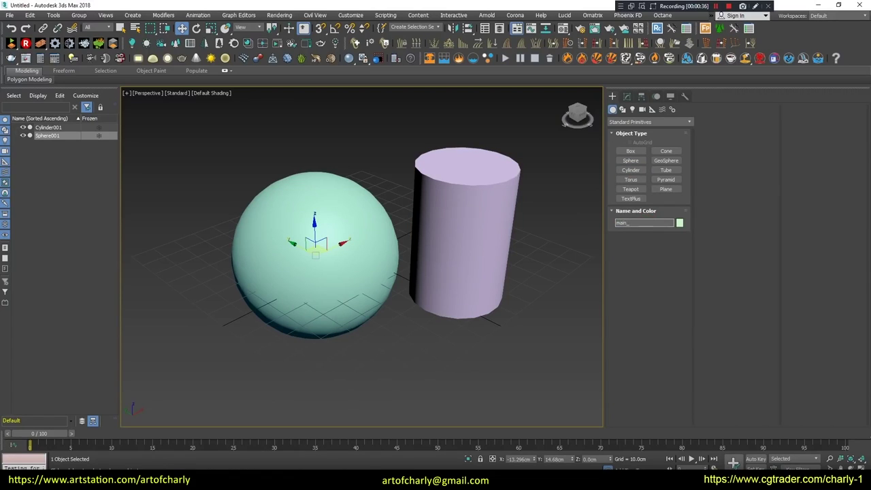
type("object")
left_click(451, 230)
Name the cylinder cutter and uncheck Renderable in its Object Properties
type("ter")
right_click(467, 207)
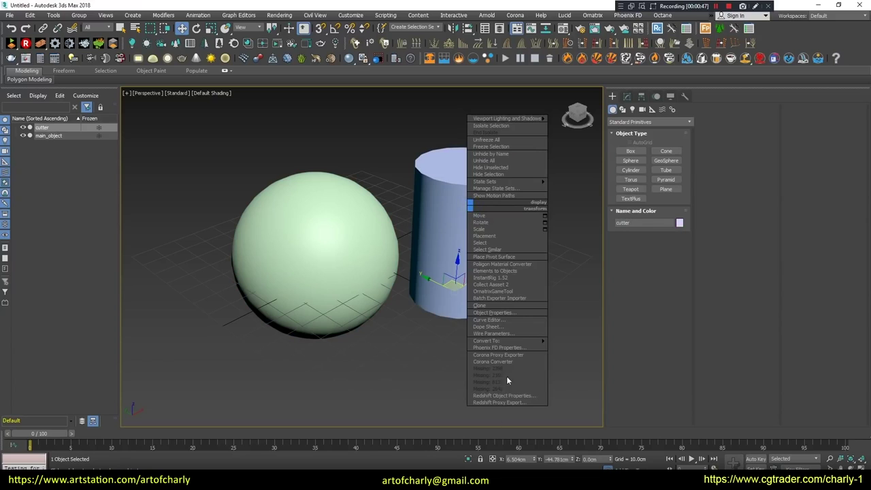
left_click(497, 310)
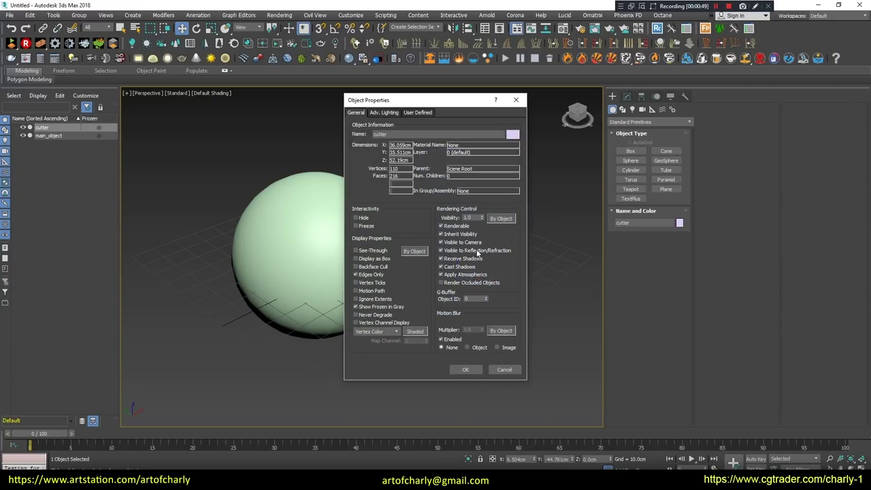
left_click(441, 226)
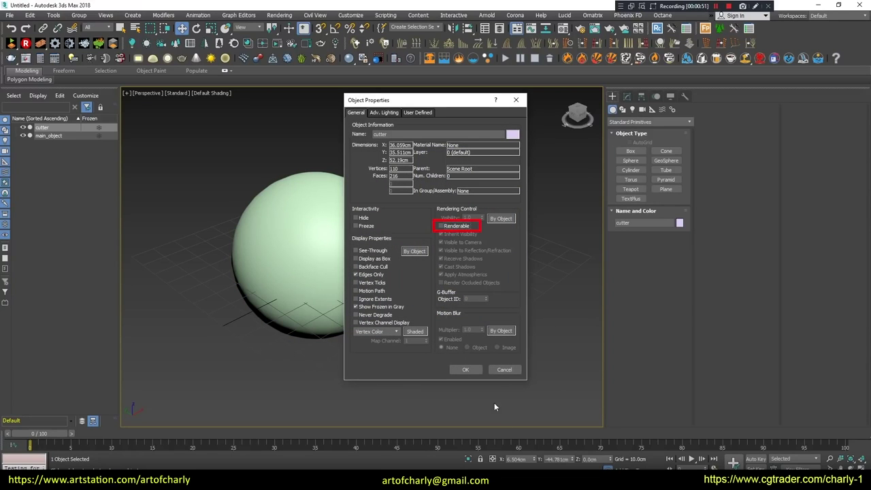
left_click(462, 369)
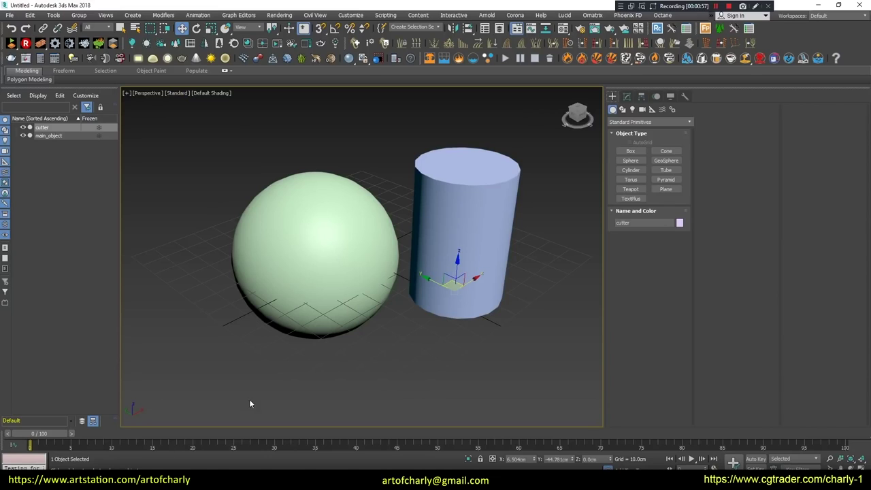
Move the cutter toward the sphere, then open and close the Material Editor
left_click_drag(476, 279, 426, 296)
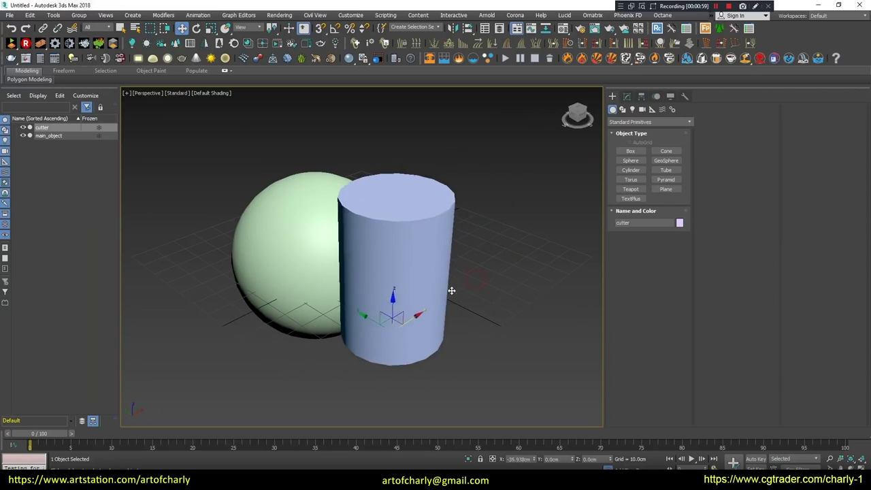
middle_click_drag(339, 276, 336, 181, "alt")
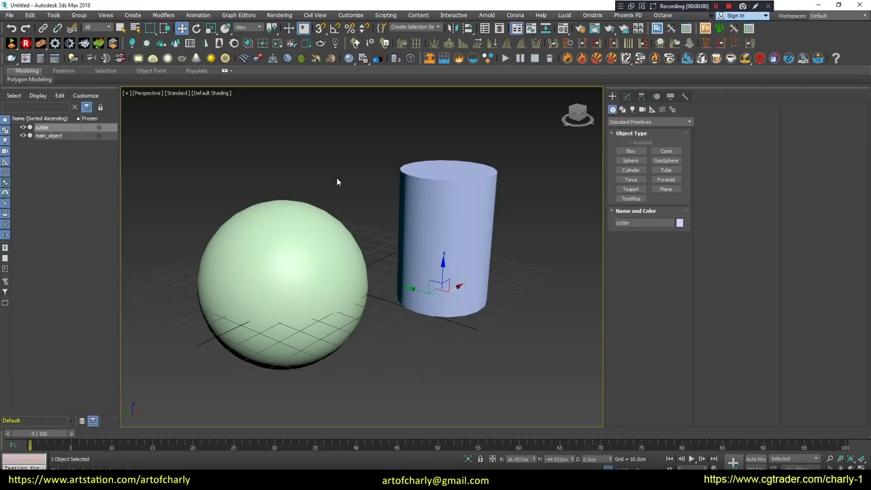
key("m")
mouse_move(485, 28)
left_mouse_down()
mouse_move(708, 25)
mouse_move(453, 67)
left_mouse_up()
left_click(548, 64)
left_click_drag(560, 72, 553, 57)
left_click_drag(566, 14, 579, 35)
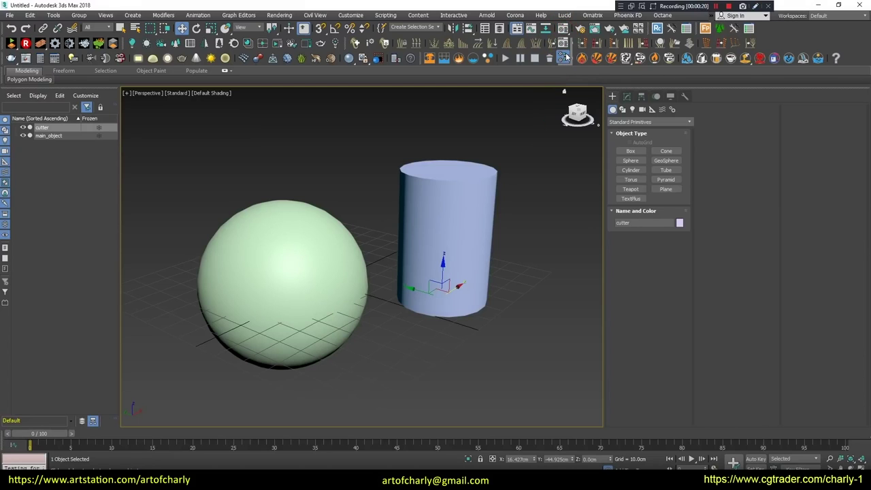
Add a CoronaMtl node named main_object in the Slate Material Editor
left_click(565, 58)
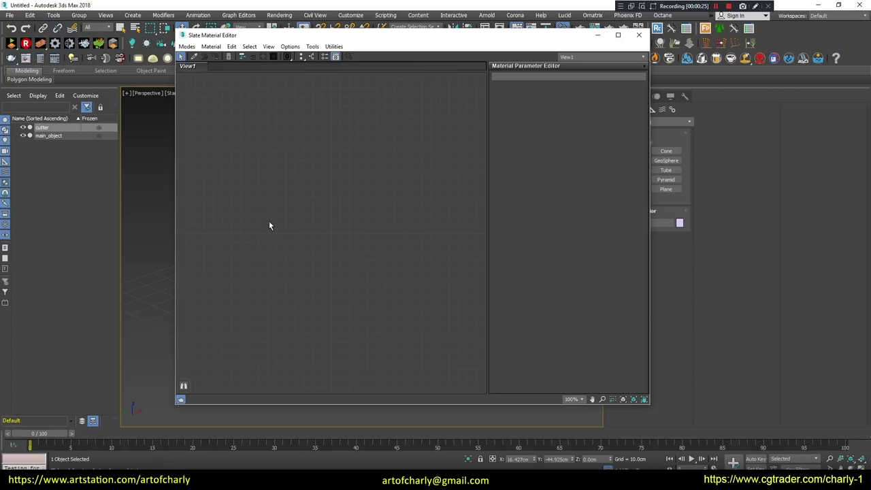
right_click(277, 164)
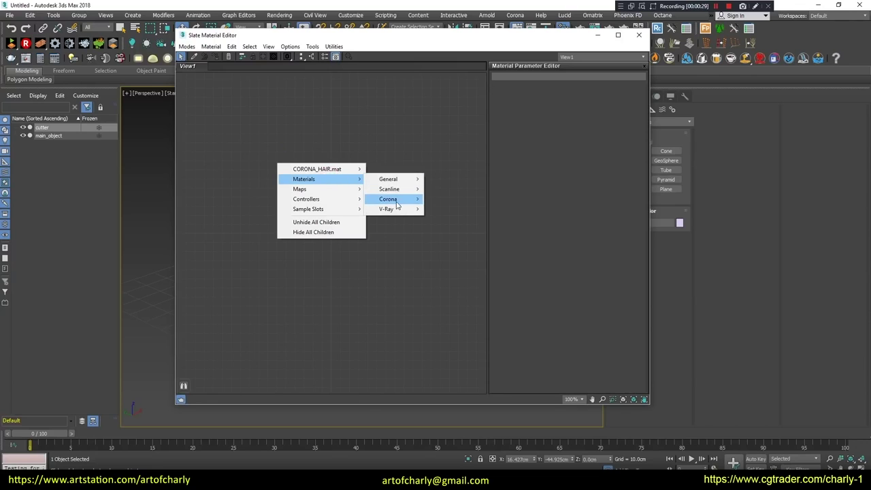
mouse_move(389, 199)
left_click(446, 225)
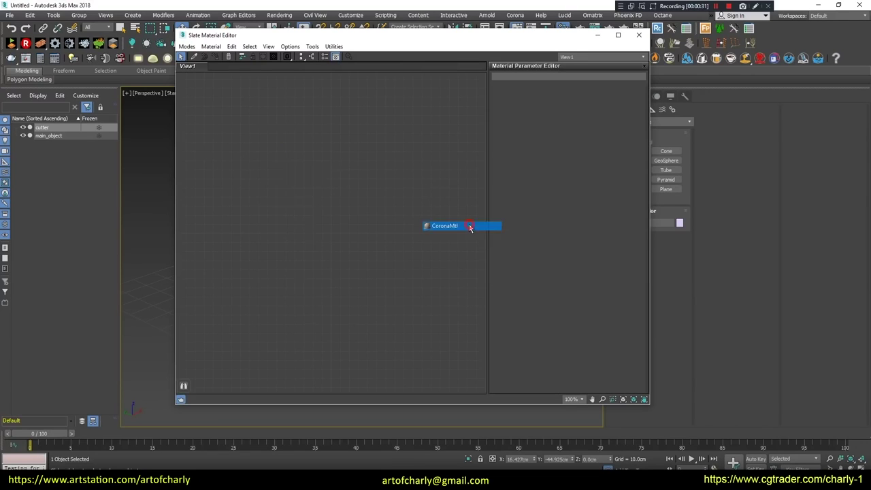
double_click(371, 151)
type("main_object")
left_click_drag(371, 151, 270, 142)
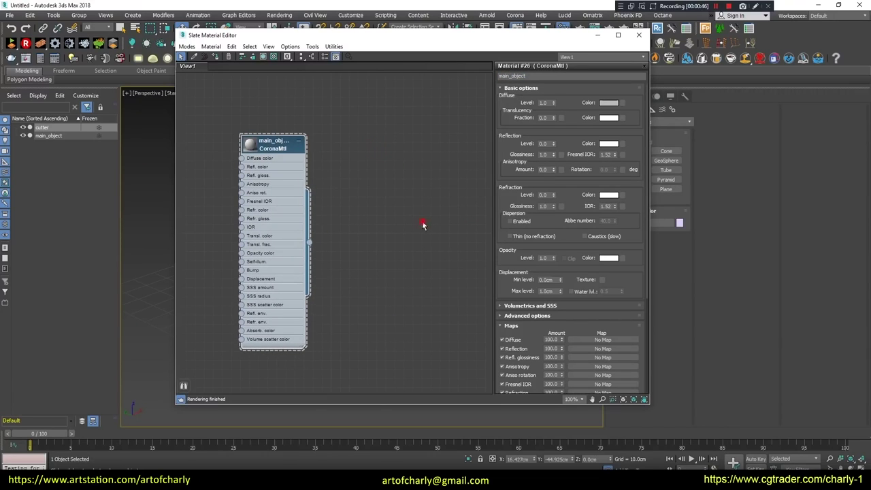
Clone the material node and rename the copy cutter
right_click(373, 196)
key("Escape")
left_click(279, 151)
left_click_drag(279, 151, 397, 148, "shift")
left_click(534, 76)
type("cu")
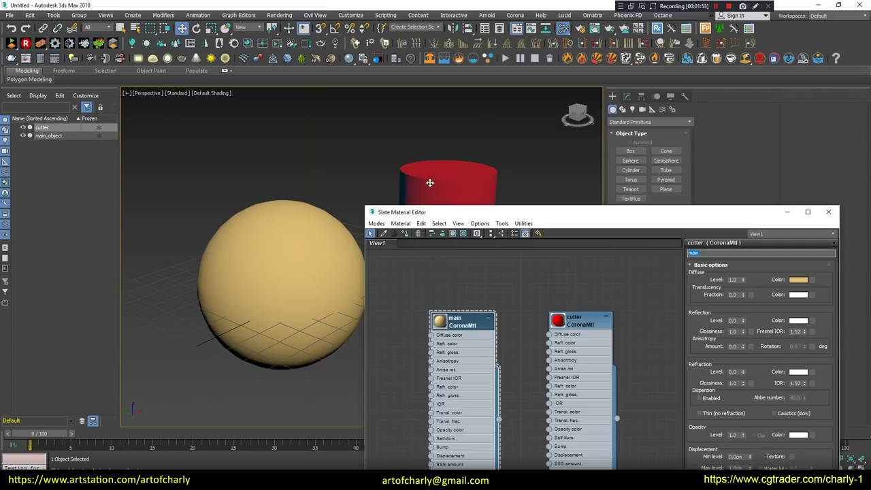
left_click_drag(524, 215, 448, 57)
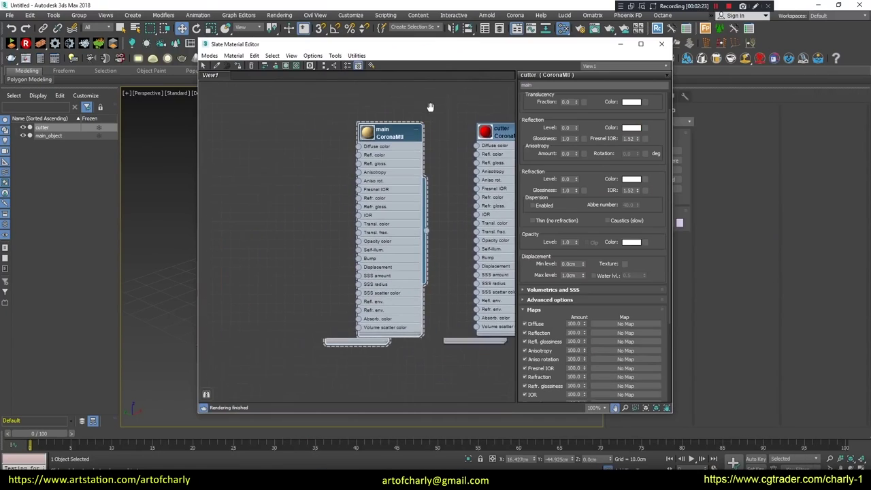
right_click(246, 193)
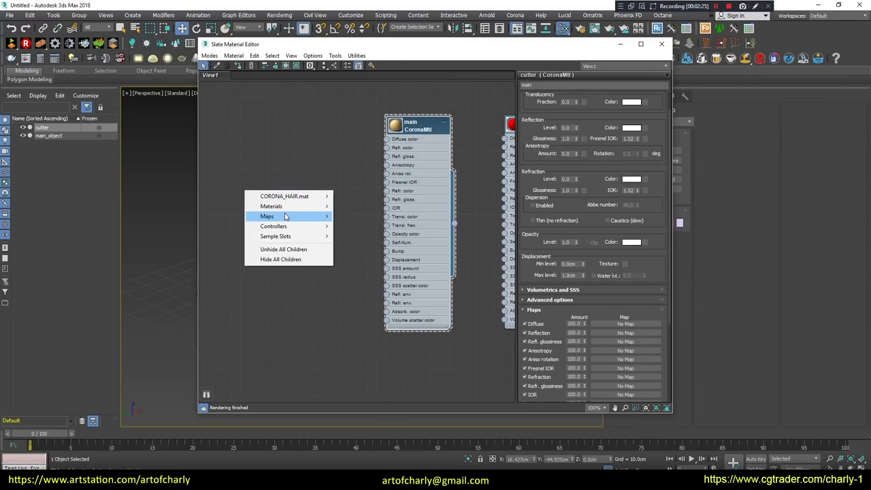
mouse_move(357, 226)
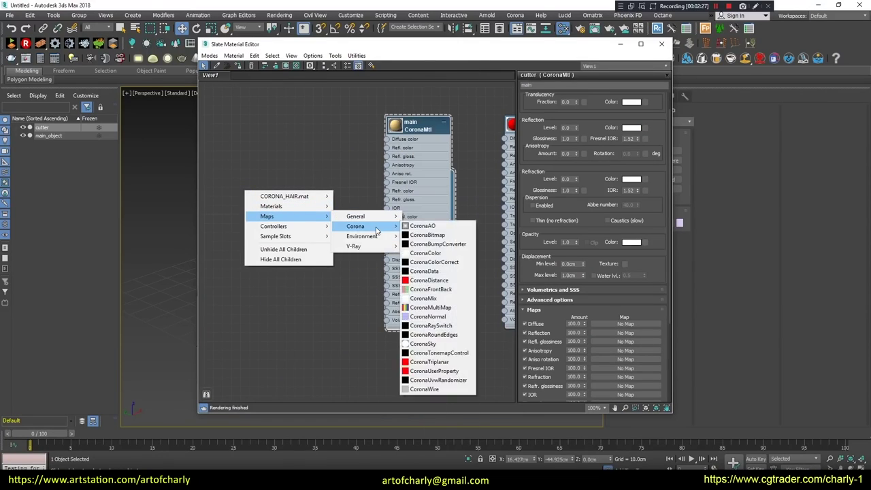
Add a CoronaDistance map and wire it into main's Opacity color
left_click(433, 282)
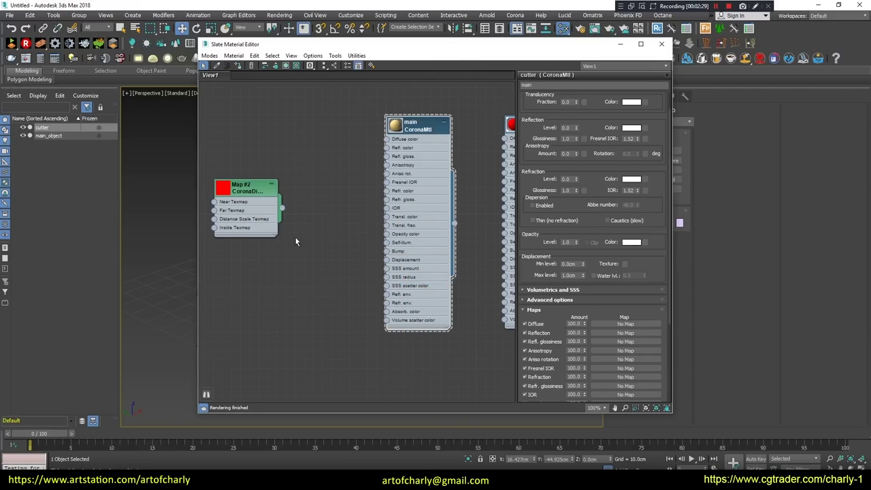
left_click_drag(299, 207, 400, 233)
left_click_drag(285, 187, 313, 214)
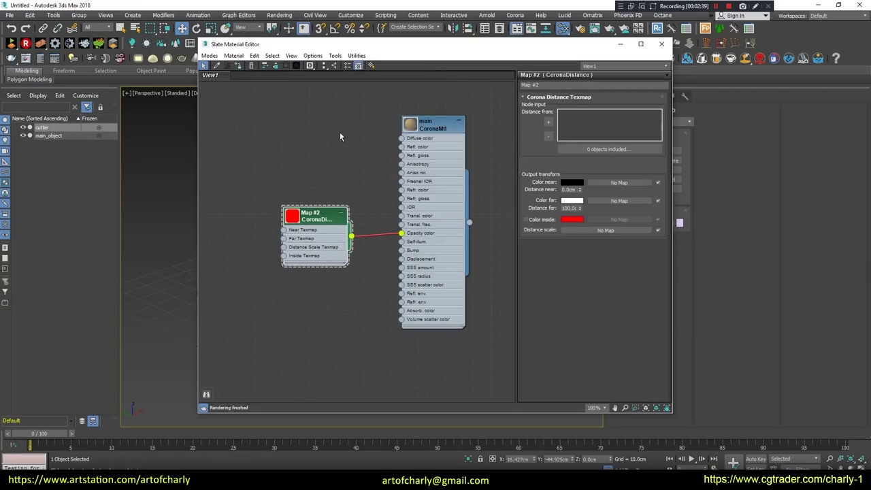
mouse_move(330, 42)
left_mouse_down()
mouse_move(4, 99)
mouse_move(9, 82)
left_mouse_up()
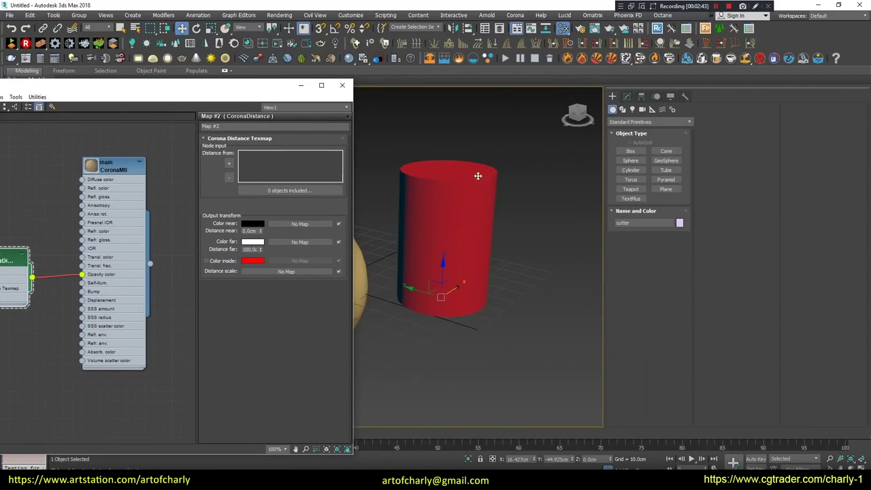
Set cutter as the Distance from object and make the near colour white
left_click(492, 233)
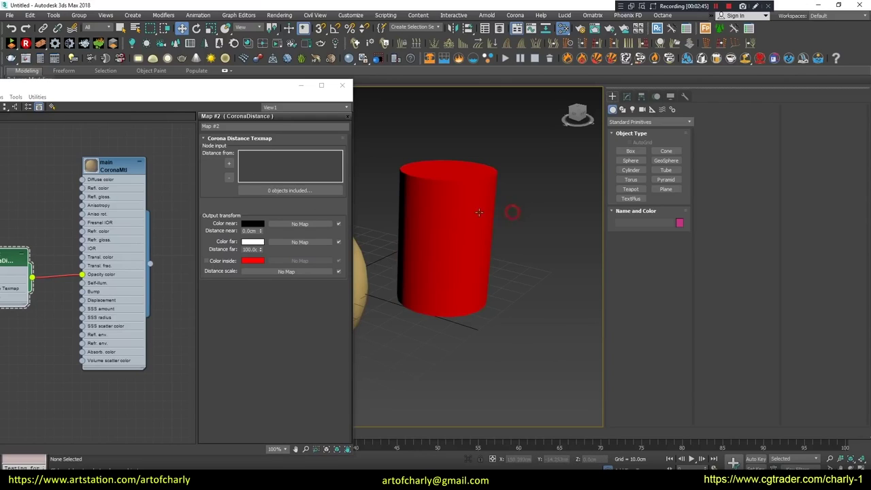
left_click(229, 164)
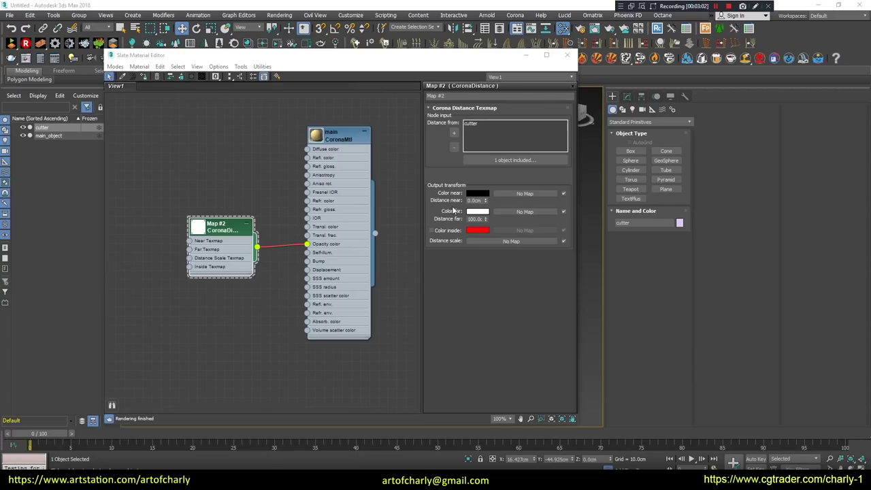
left_click(477, 194)
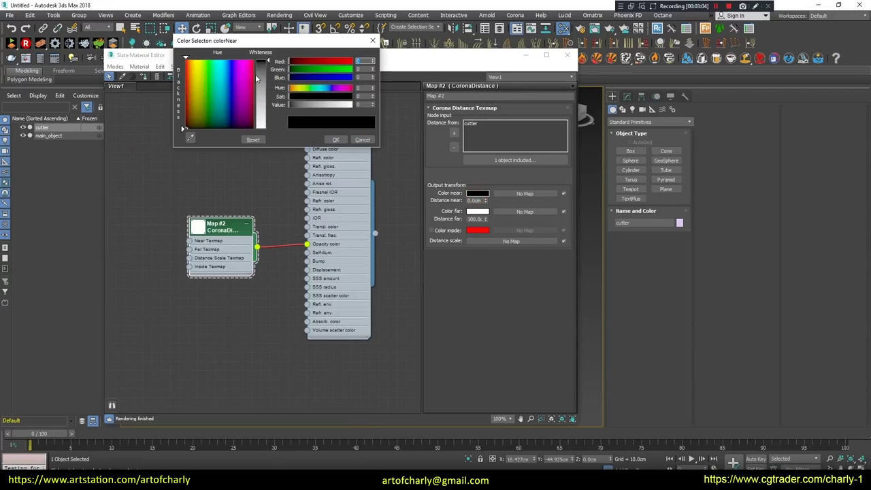
left_click_drag(289, 104, 352, 104)
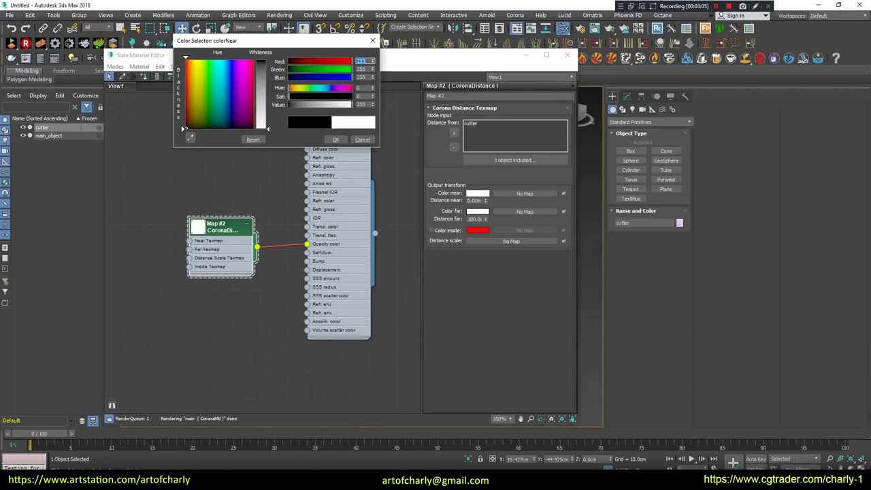
left_click(335, 140)
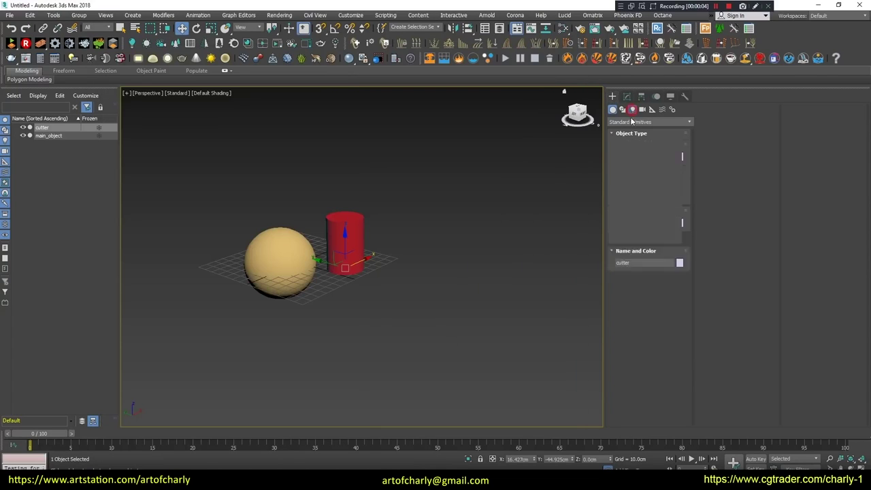
Place a targeted CoronaSun aimed near the cylinder
left_click(625, 122)
left_click(627, 147)
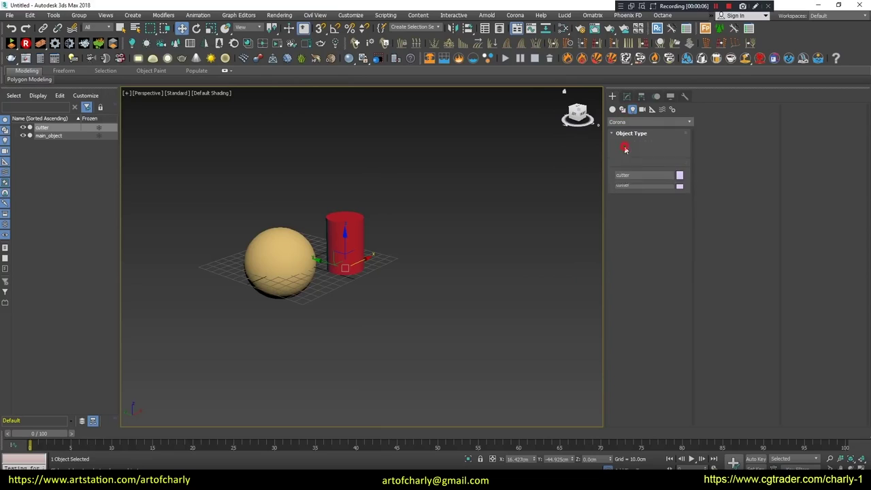
left_click(666, 151)
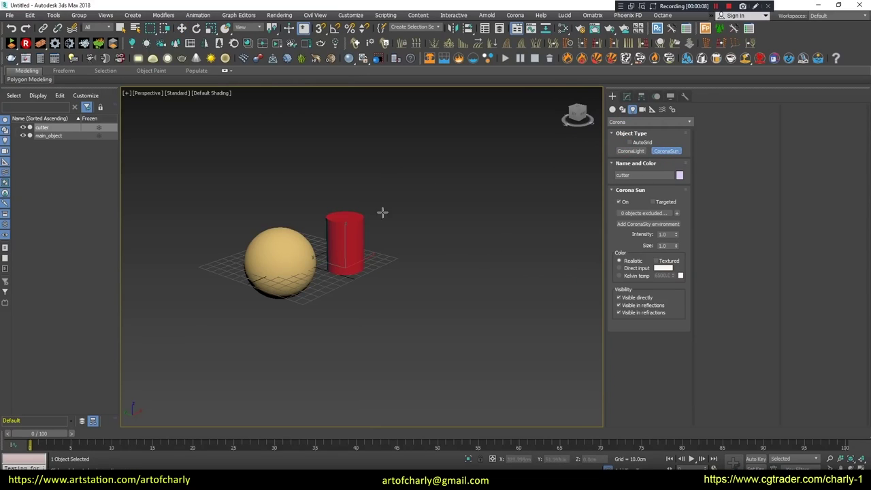
left_click_drag(507, 338, 333, 284)
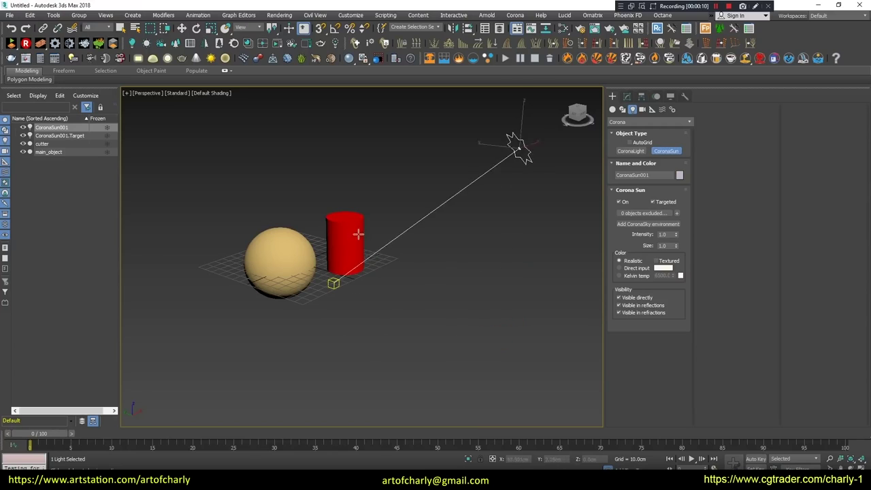
right_click(380, 185)
Look down on the objects and open the Corona frame buffer window
mouse_move(361, 181)
middle_mouse_down("alt")
mouse_move(359, 274)
mouse_move(368, 293)
middle_mouse_up("alt")
scroll(360, 274, "up", 2)
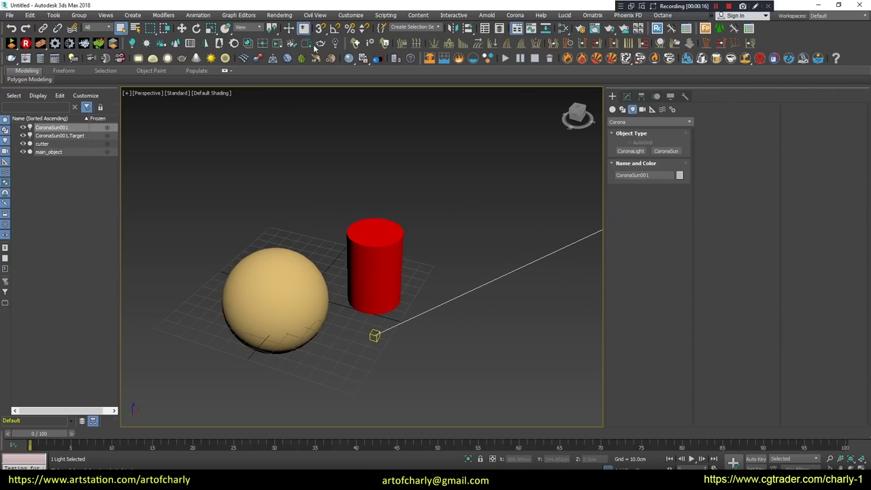
left_click(275, 44)
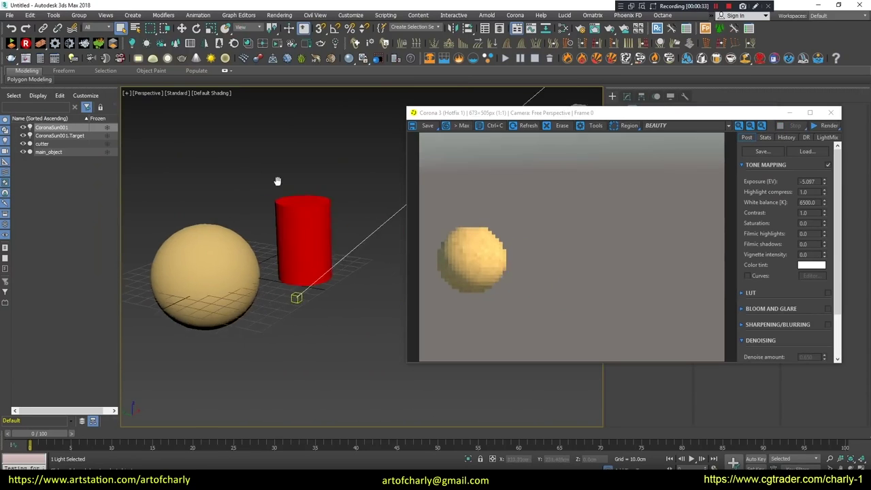
Slide the cutter cylinder into the sphere and orbit while the interactive render updates
middle_click_drag(277, 181, 292, 252)
left_click(338, 255)
key("w")
left_click_drag(338, 255, 279, 288)
scroll(515, 271, "up", 2)
scroll(465, 183, "down", 1)
mouse_move(297, 263)
middle_mouse_down("alt")
mouse_move(293, 236)
mouse_move(258, 273)
mouse_move(266, 285)
middle_mouse_up("alt")
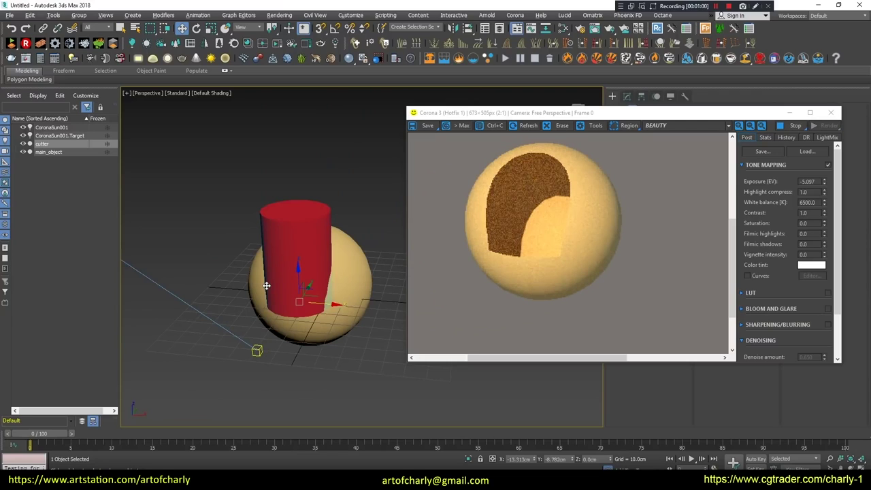
mouse_move(266, 286)
middle_mouse_down("alt")
mouse_move(306, 293)
mouse_move(319, 258)
mouse_move(306, 256)
middle_mouse_up("alt")
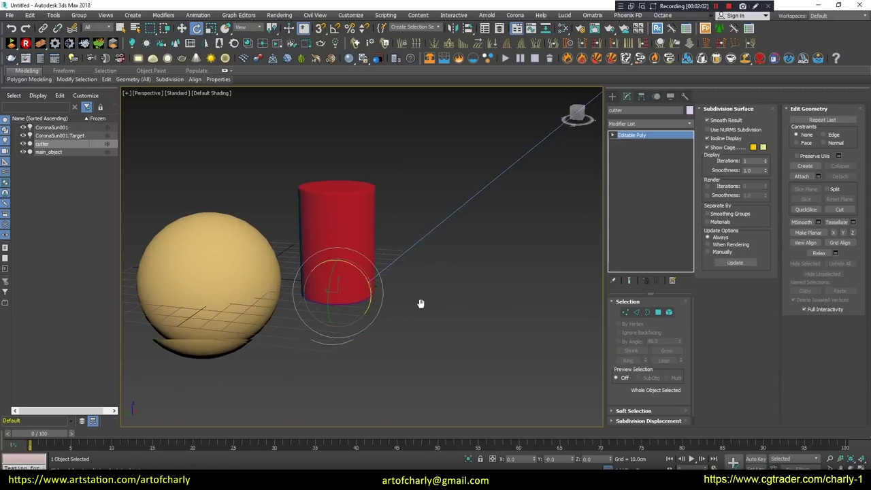
mouse_move(420, 301)
middle_mouse_down("alt")
mouse_move(409, 315)
mouse_move(421, 329)
middle_mouse_up("alt")
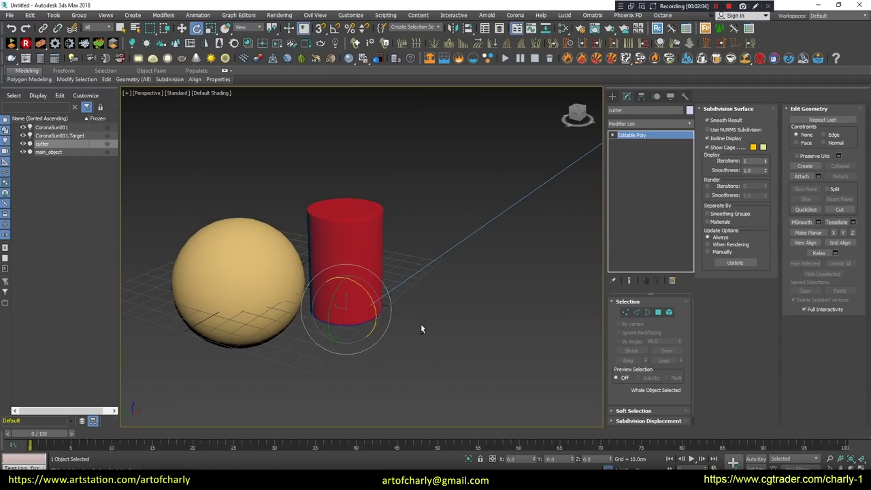
Duplicate the cutter cylinder as an independent copy, inner, and move it to the right
key("ctrl+v")
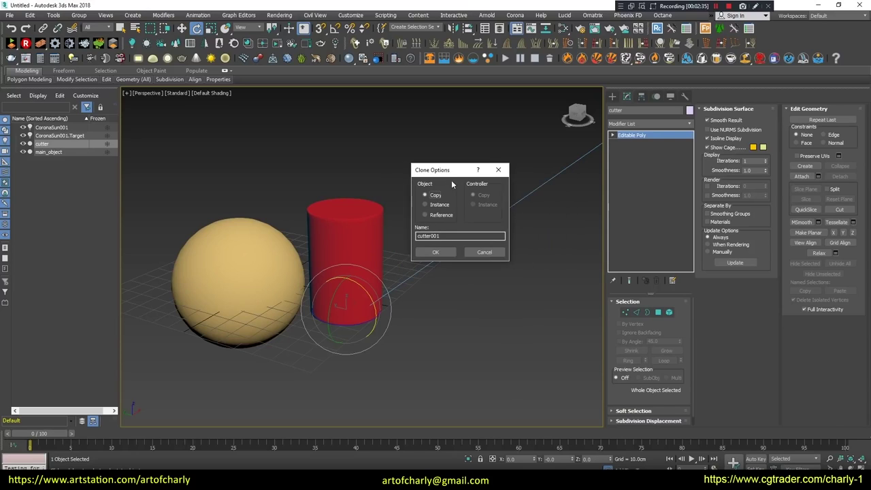
left_click(436, 252)
left_click(629, 110)
type("inner")
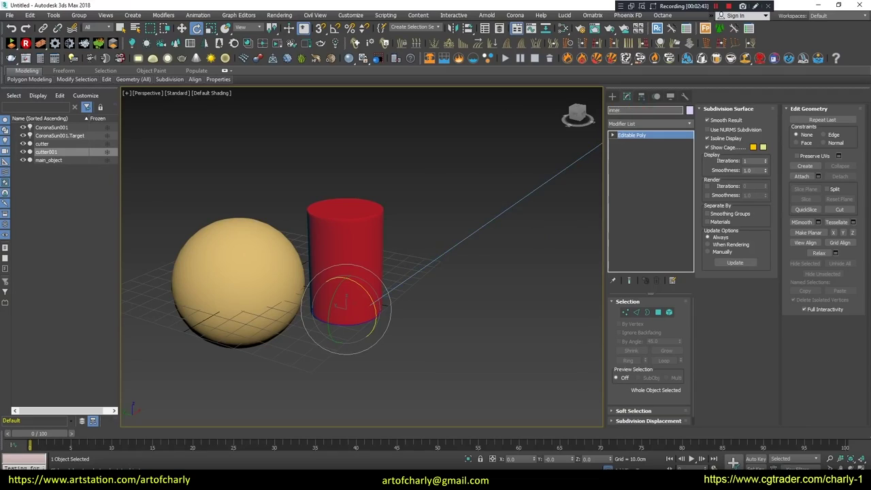
key("w")
left_click_drag(323, 304, 445, 325)
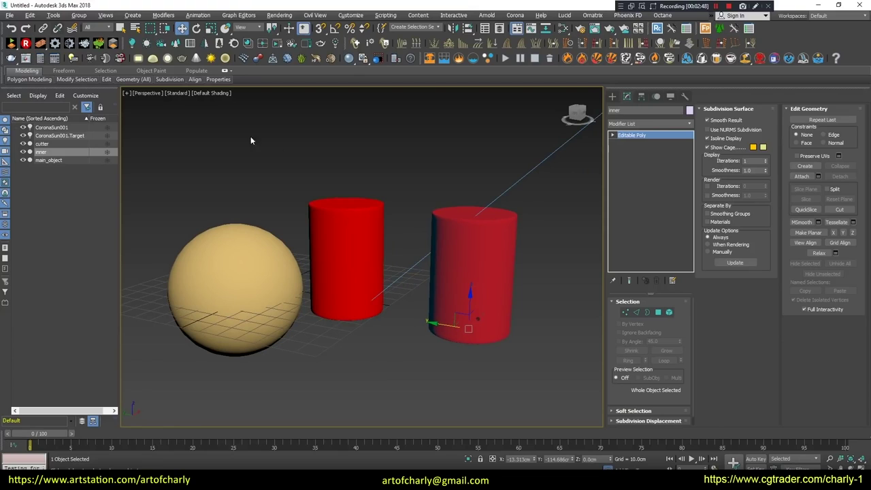
scroll(354, 190, "up", 2)
middle_click_drag(369, 199, 221, 147, "alt")
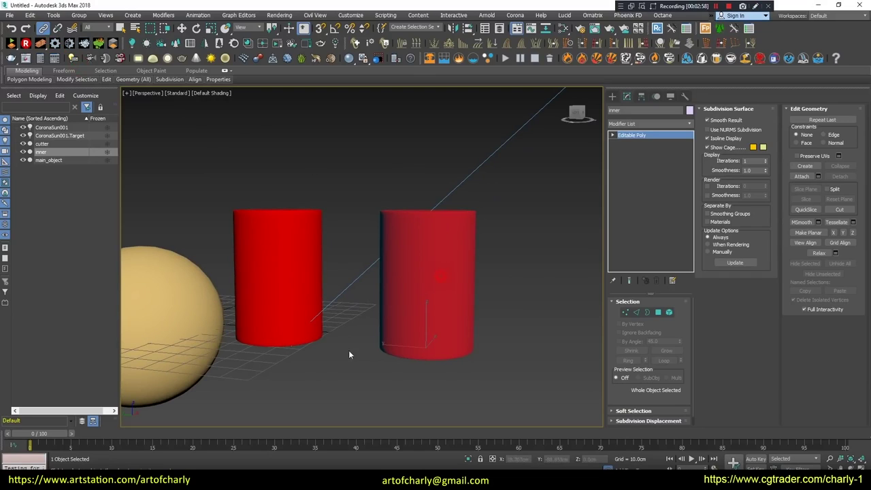
Link inner as a child of cutter and align it onto the cutter cylinder
left_click_drag(272, 342, 272, 343)
key("w")
left_click(470, 316)
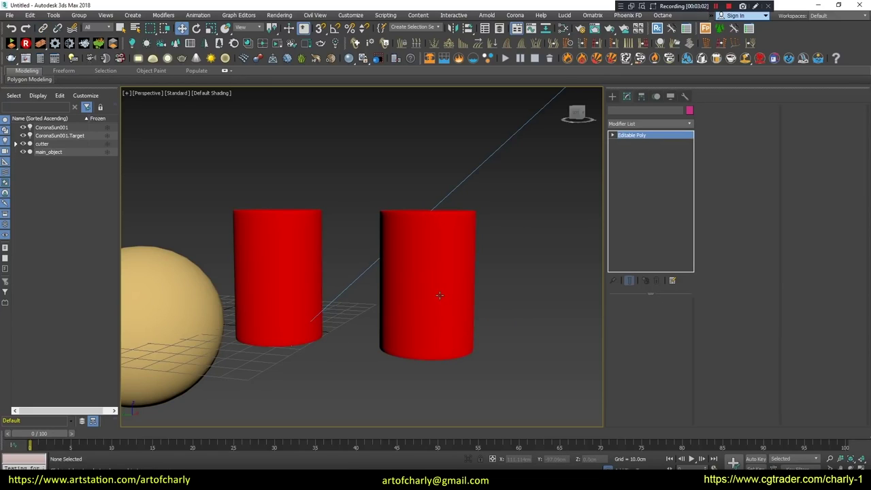
left_click(439, 294)
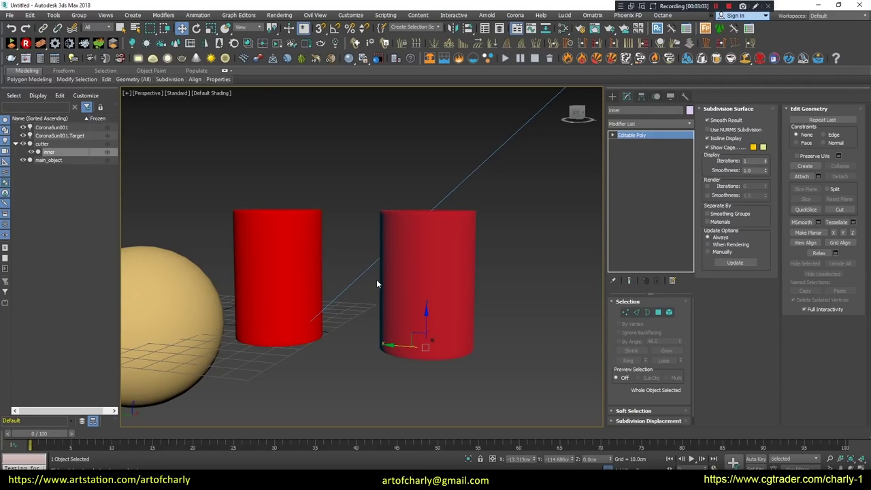
key("alt+a")
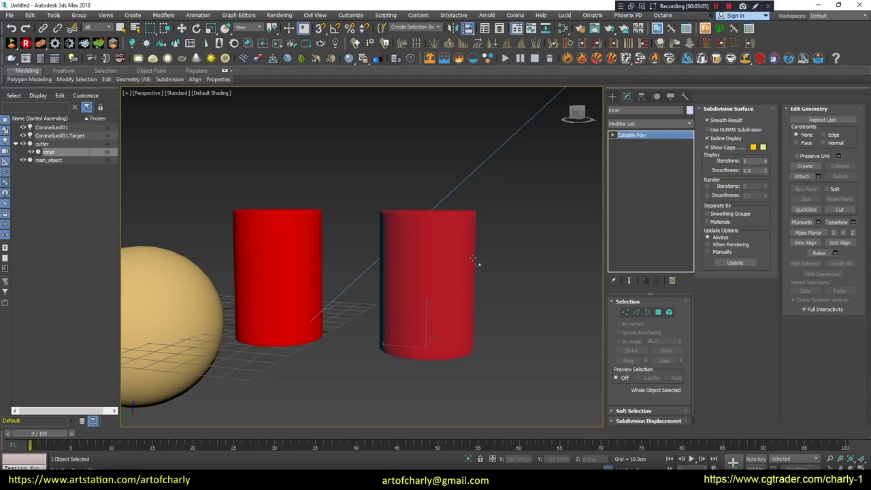
left_click(277, 233)
Slide the red cutter beside the sphere, then expand cutter and select its child inner
mouse_move(297, 200)
middle_mouse_down("alt")
mouse_move(311, 211)
mouse_move(355, 191)
middle_mouse_up("alt")
scroll(355, 191, "down", 3)
left_click(343, 325)
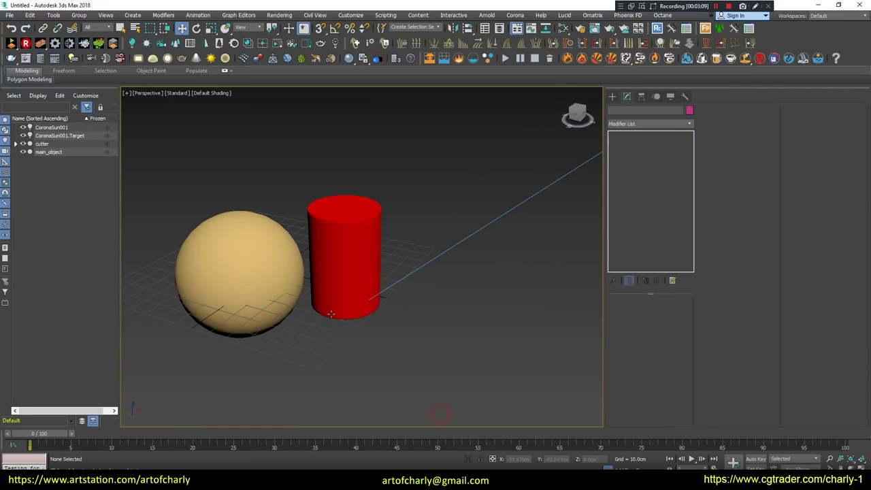
left_click(43, 145)
mouse_move(330, 301)
left_mouse_down()
mouse_move(350, 306)
mouse_move(289, 306)
left_mouse_up()
middle_click_drag(289, 306, 349, 261, "alt")
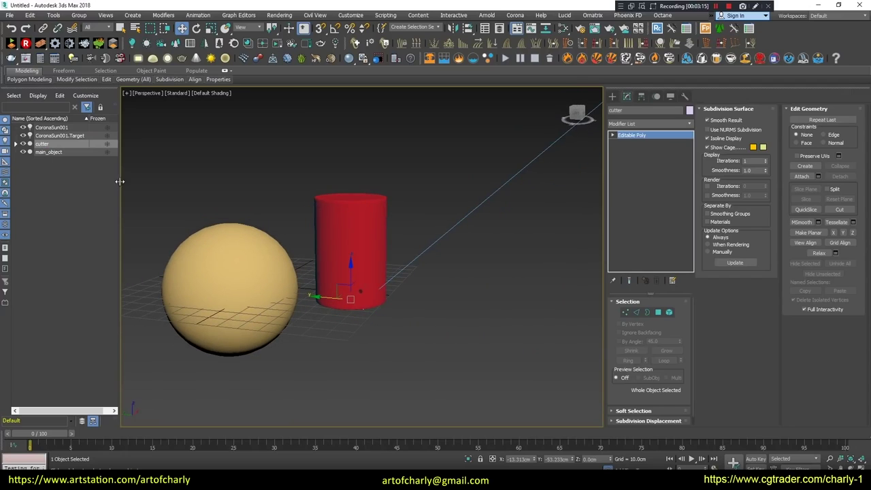
left_click(16, 144)
left_click(49, 152)
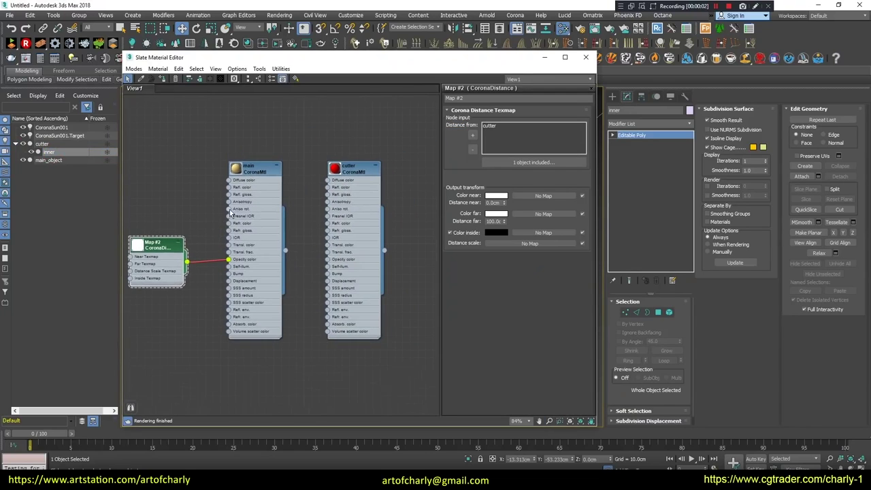
Clone the cutter material and give the copy a green diffuse colour
middle_click_drag(326, 232, 192, 243)
left_click_drag(225, 191, 339, 191, "shift")
double_click(340, 183)
type("inner")
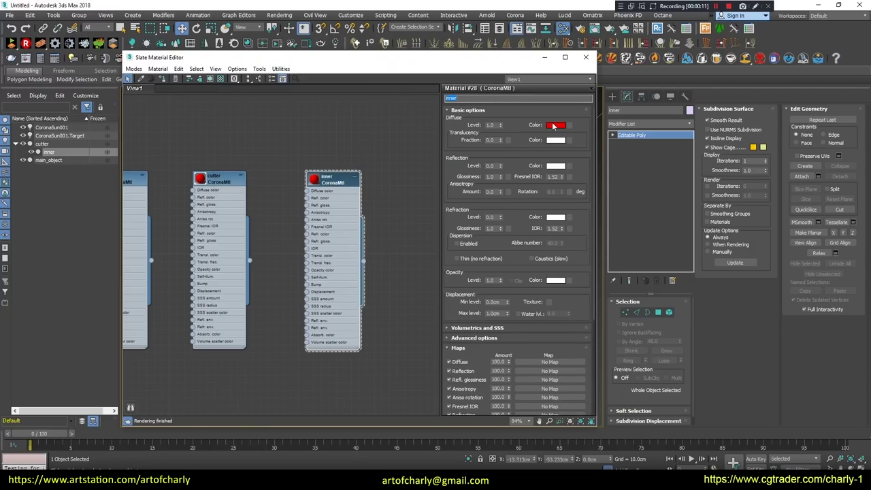
left_click(554, 125)
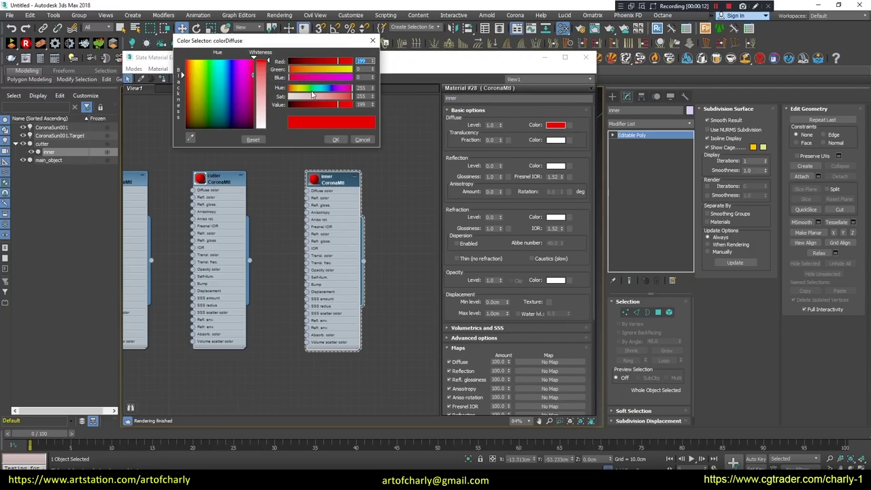
left_click(310, 88)
left_click(336, 140)
Assign the green material to the inner object
mouse_move(264, 102)
middle_mouse_down()
mouse_move(404, 99)
mouse_move(289, 117)
middle_mouse_up()
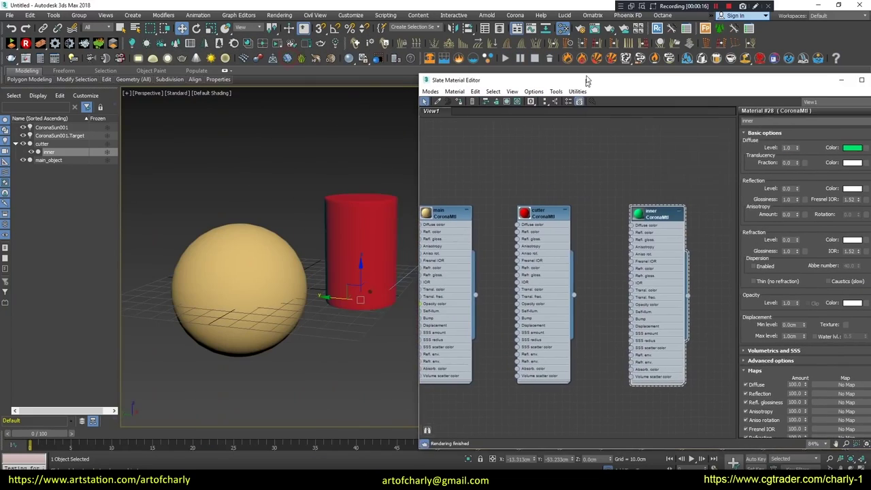
left_click_drag(289, 61, 498, 78)
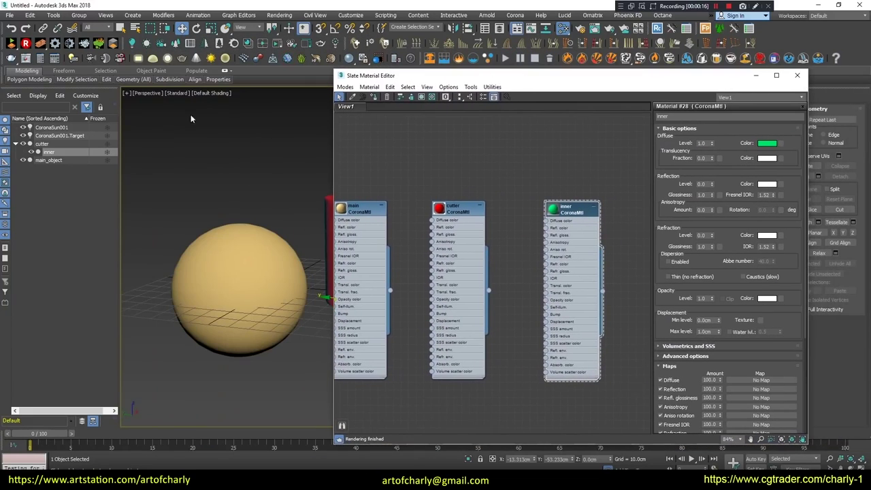
right_click(571, 213)
left_click(578, 221)
mouse_move(529, 146)
middle_mouse_down()
mouse_move(472, 140)
mouse_move(469, 175)
middle_mouse_up()
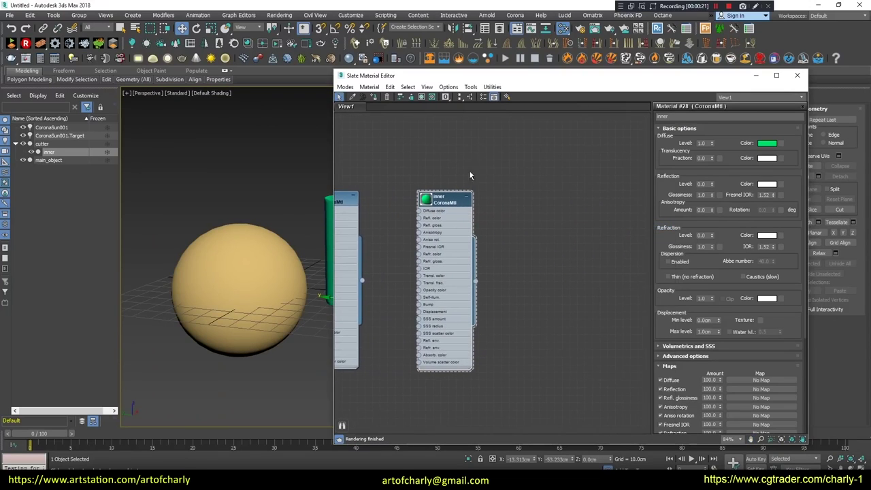
left_click_drag(482, 79, 280, 61)
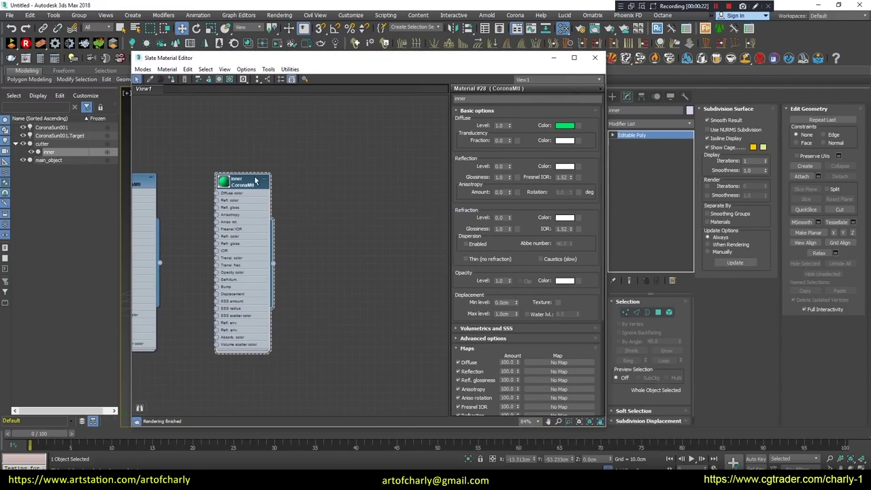
Add a CoronaDistance map to the material's opacity, with far colour black and inside colour white
left_click(579, 285)
double_click(347, 218)
left_click_drag(243, 183, 395, 174)
left_click_drag(137, 260, 304, 240)
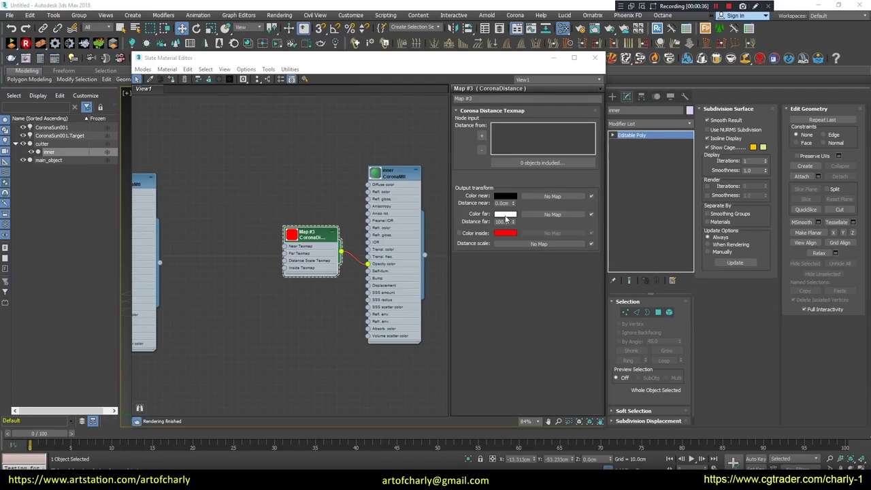
left_click(505, 214)
left_click(340, 121)
left_click(505, 232)
left_click(341, 121)
left_click(459, 233)
Measure the distance from main_object and start an interactive Corona render
left_click_drag(350, 60, 549, 90)
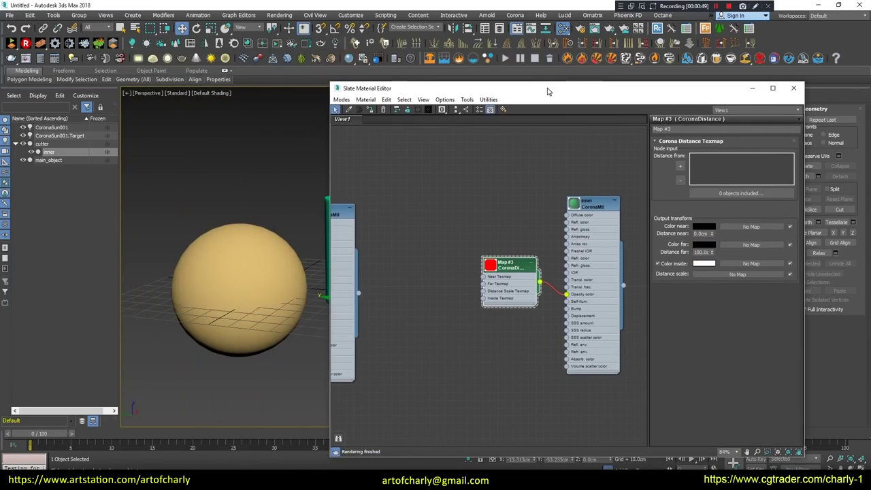
left_click(228, 287)
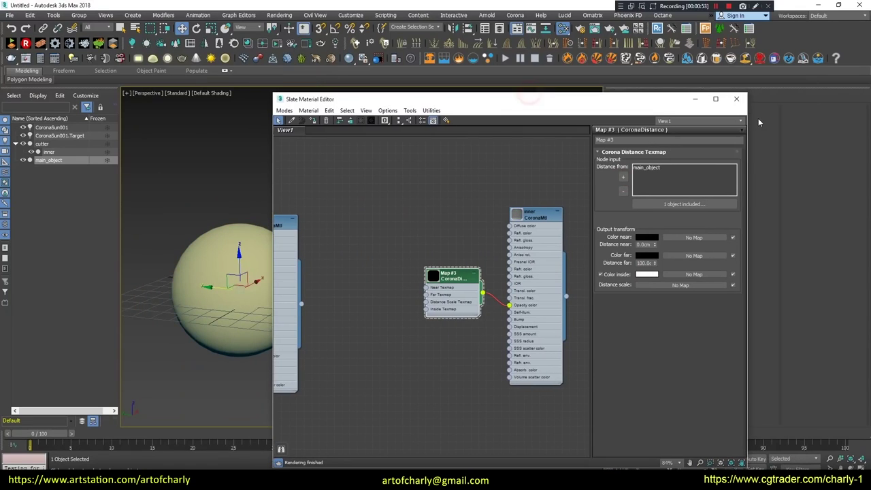
left_click(736, 100)
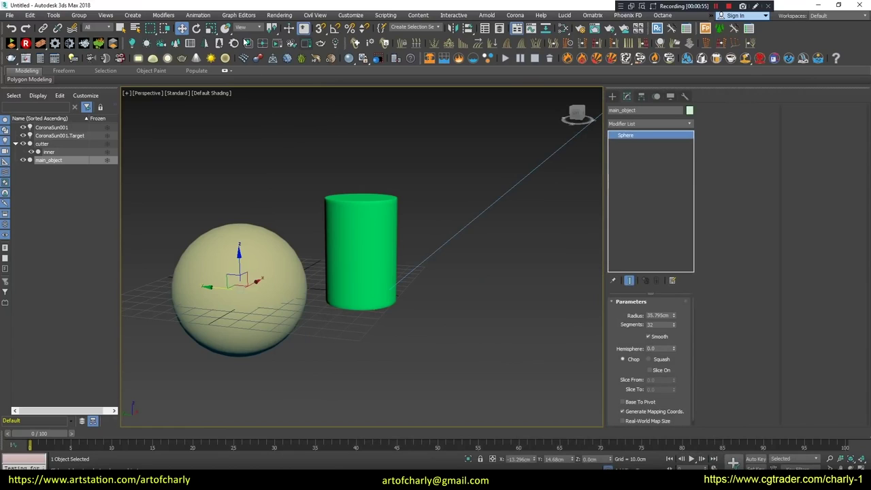
left_click(275, 43)
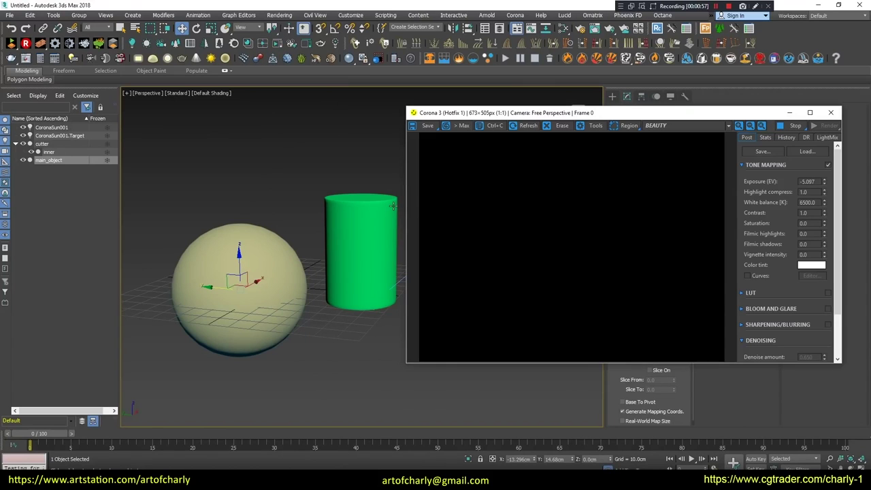
Push the inner cylinder into the sphere and apply a change in its Object Properties
middle_click_drag(224, 229, 201, 237)
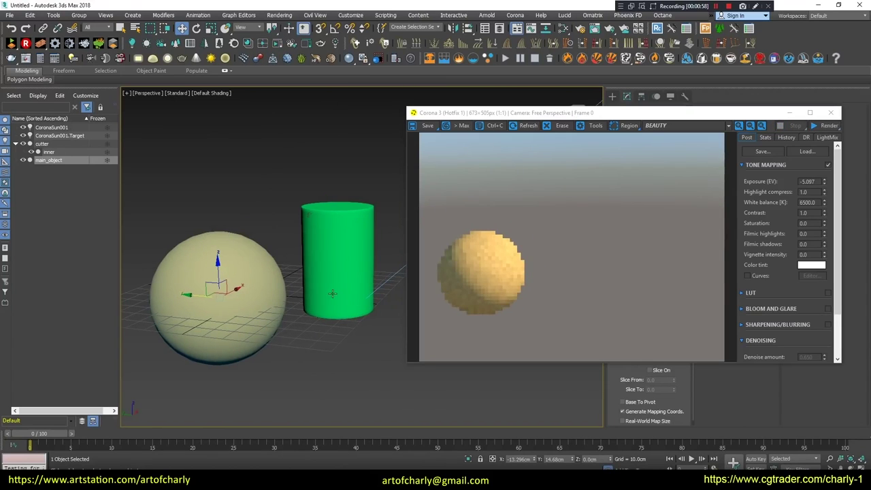
left_click(47, 151)
left_click_drag(357, 303, 293, 295)
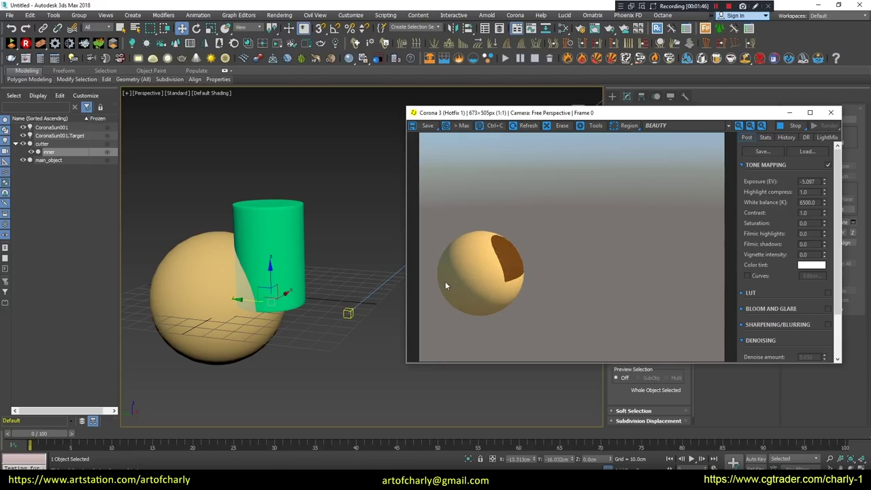
right_click(288, 244)
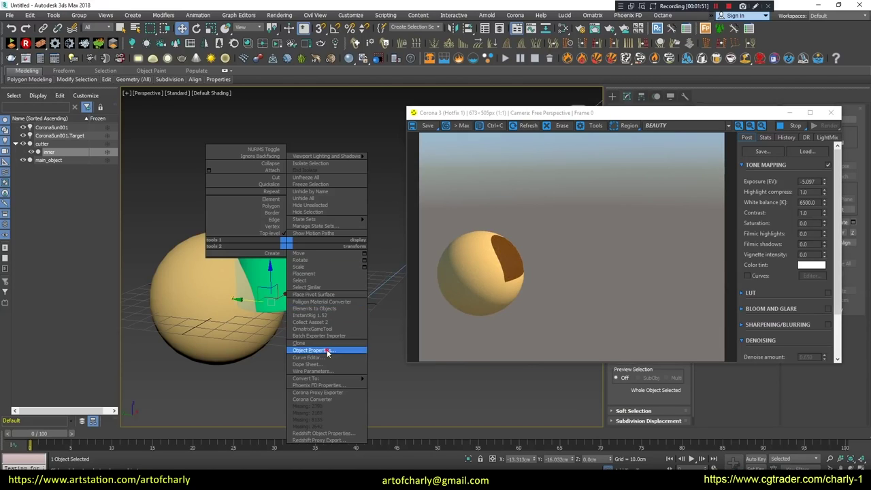
left_click(327, 352)
left_click(460, 372)
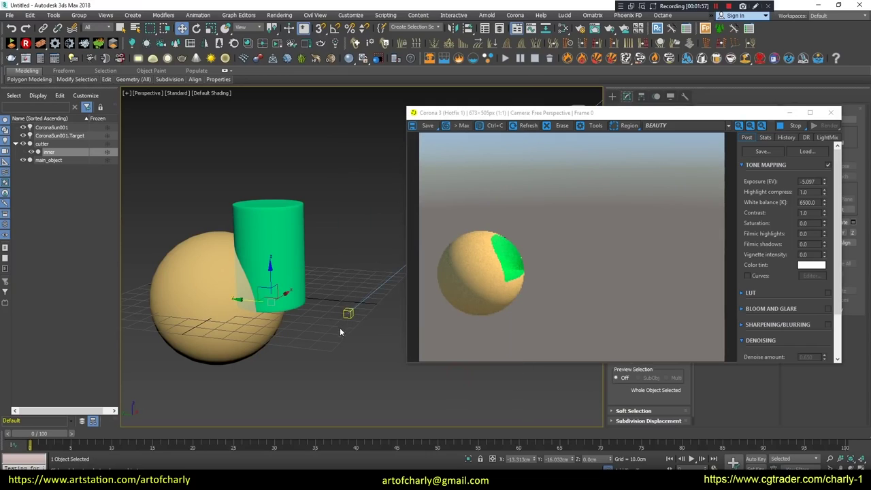
Return the cylinder into the sphere and slide it left along its axis
middle_click_drag(340, 332, 291, 327, "alt")
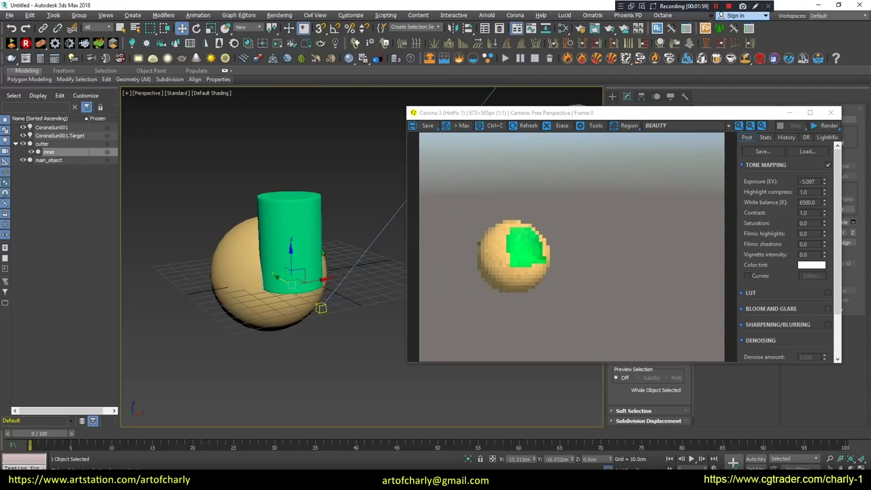
scroll(326, 272, "up", 3)
scroll(326, 272, "up", 2)
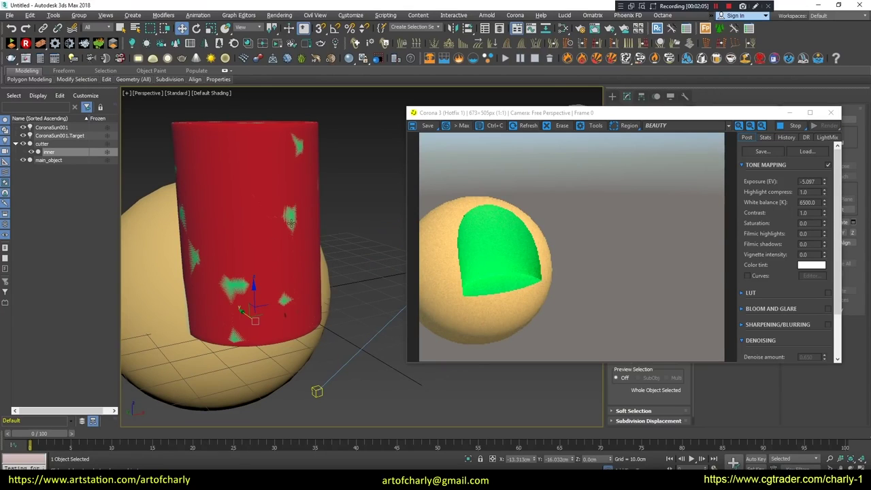
key("ctrl+z")
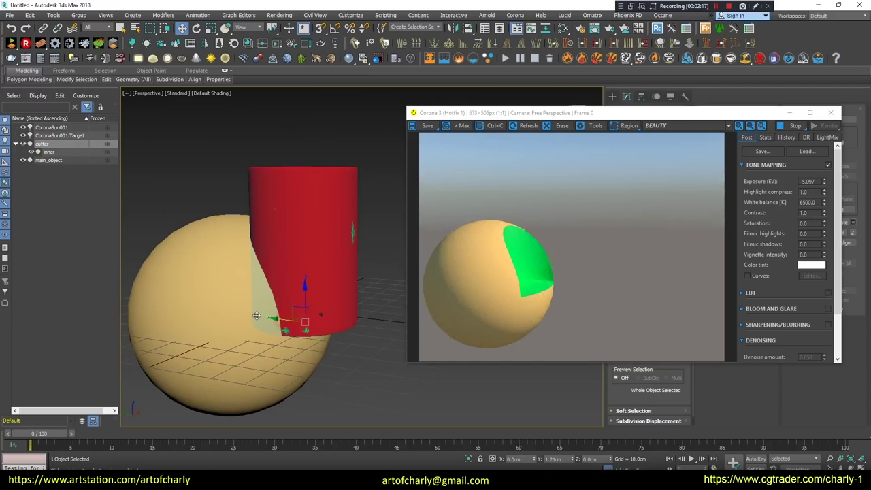
left_click_drag(279, 314, 246, 314)
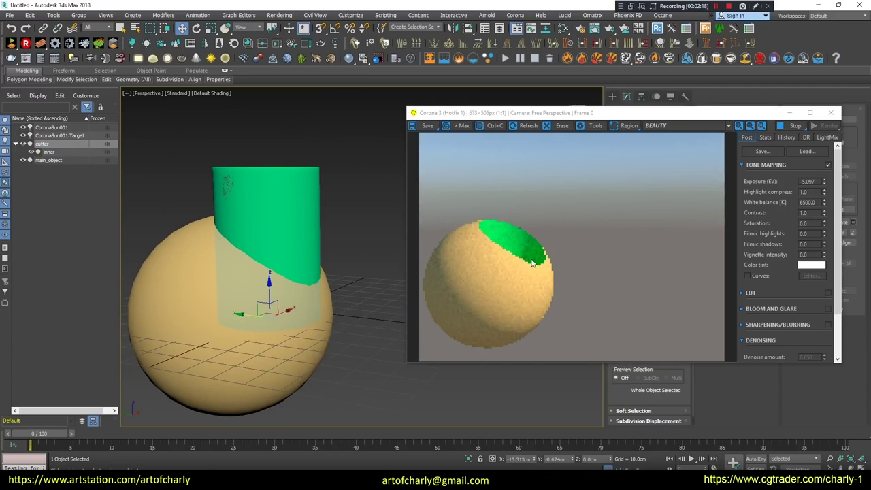
Rotate the cutter cylinder to lie horizontally across the top of the sphere
mouse_move(329, 294)
middle_mouse_down("alt")
mouse_move(320, 321)
mouse_move(306, 307)
mouse_move(352, 286)
mouse_move(311, 262)
middle_mouse_up("alt")
key("e")
left_click_drag(254, 308, 221, 209)
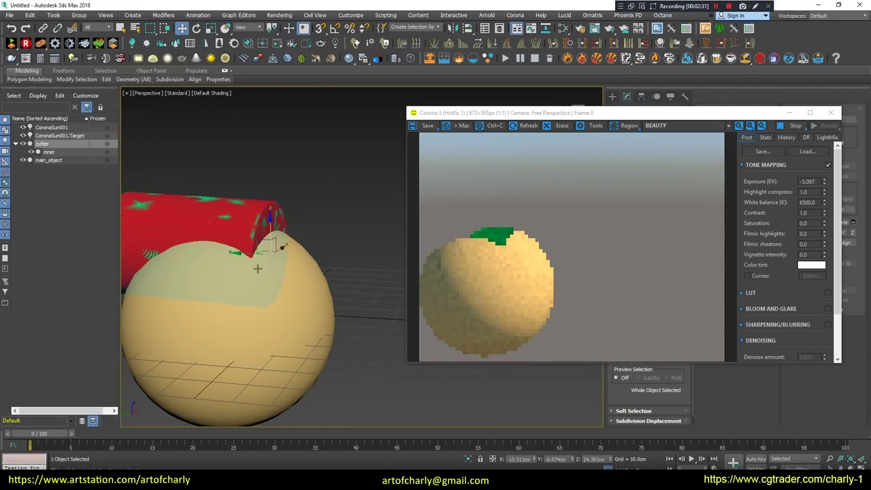
left_click_drag(221, 209, 350, 296)
key("w")
mouse_move(349, 295)
middle_mouse_down("alt")
mouse_move(326, 315)
mouse_move(337, 295)
mouse_move(302, 266)
middle_mouse_up("alt")
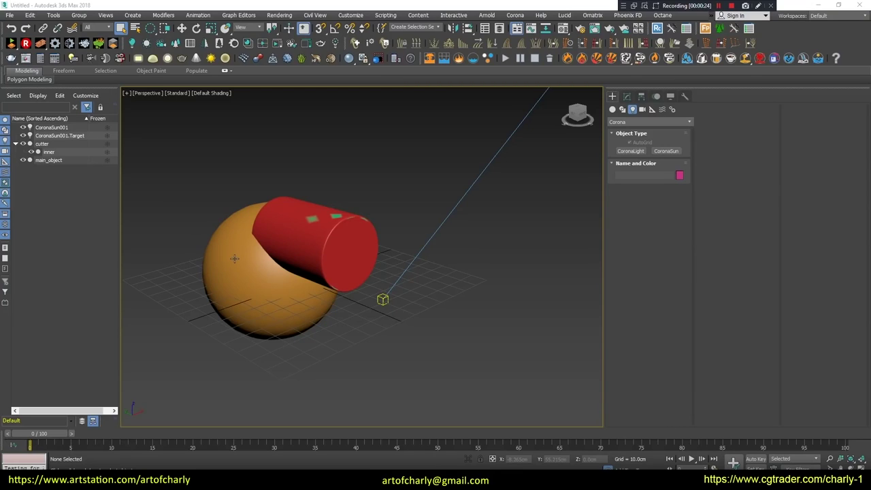
Copy the cutter cylinder and slide the copy onto the top of the sphere
key("ctrl+v")
left_click(414, 274)
left_click_drag(292, 241, 160, 215)
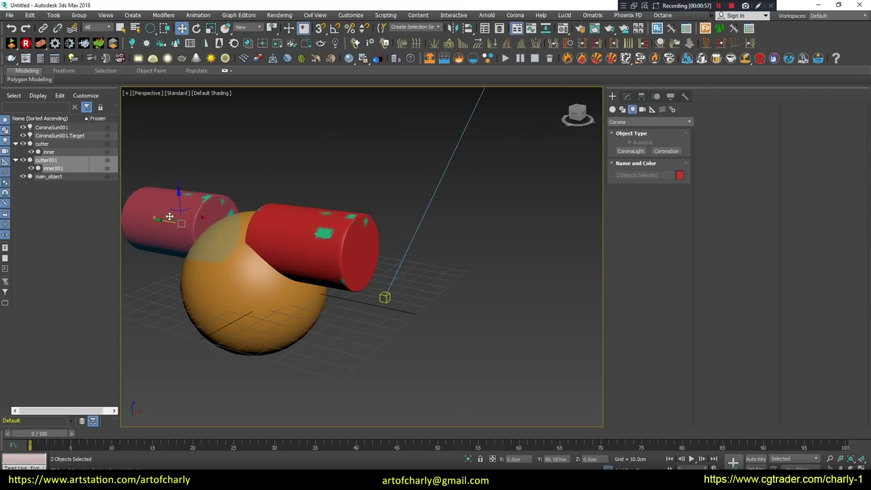
mouse_move(272, 134)
middle_mouse_down("alt")
mouse_move(293, 131)
mouse_move(159, 312)
middle_mouse_up("alt")
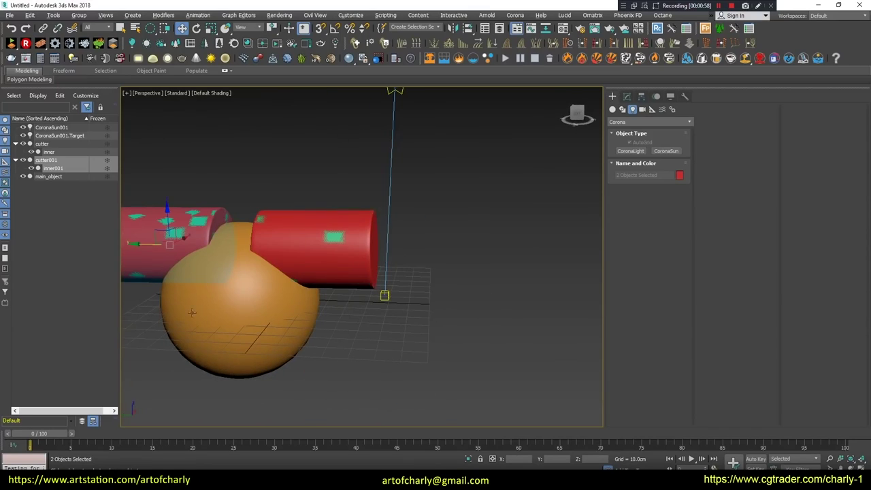
middle_click_drag(402, 196, 198, 228, "alt")
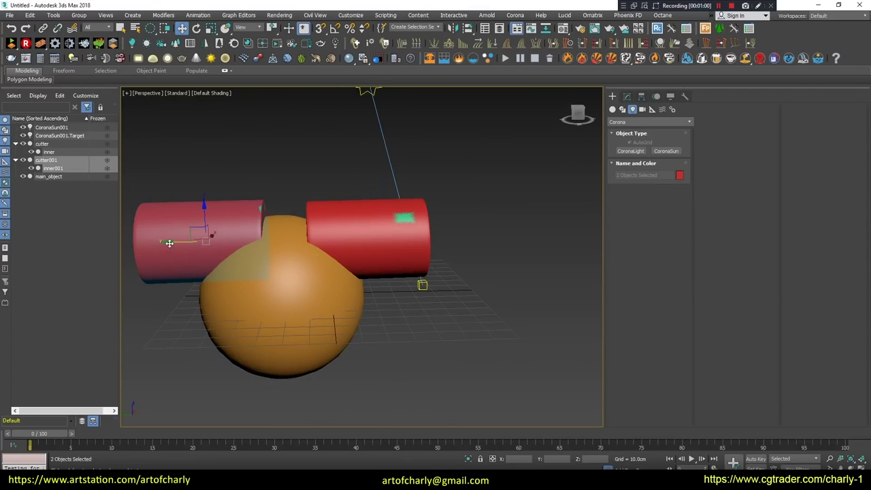
left_click_drag(168, 243, 300, 210)
Scale the copied cutter down around its pivot
key("r")
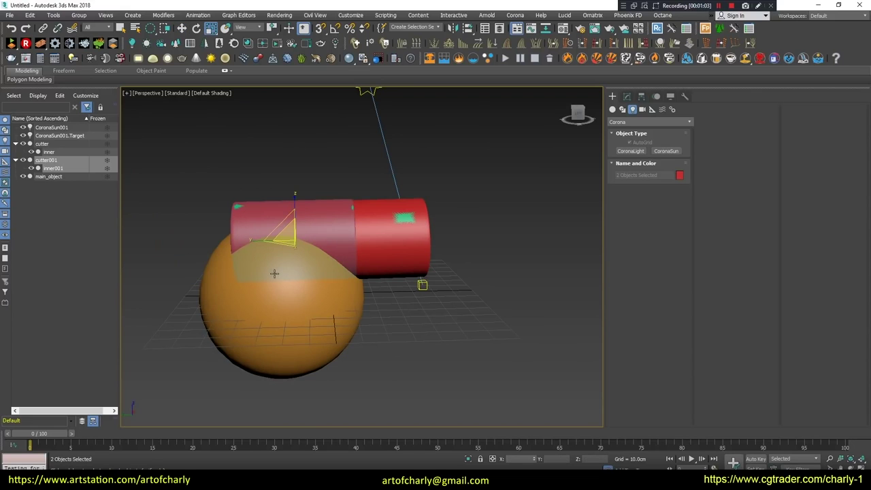
left_click_drag(289, 238, 208, 263)
key("w")
middle_click_drag(208, 263, 343, 236, "alt")
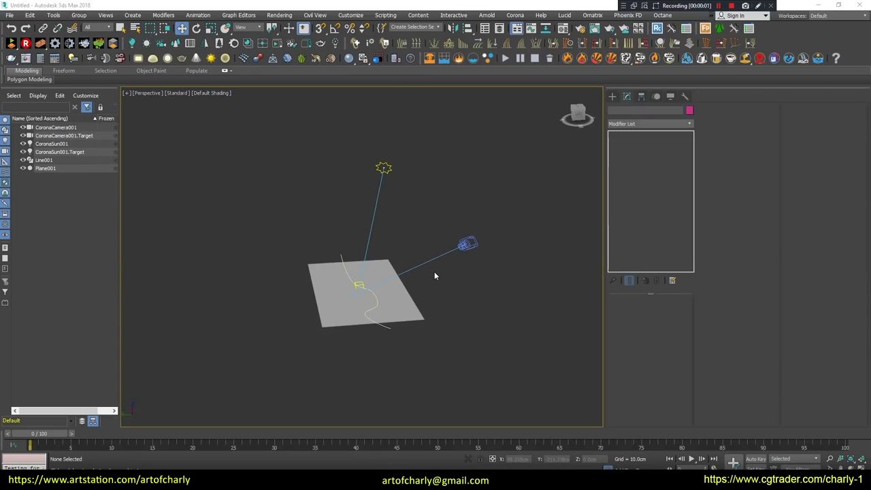
mouse_move(434, 272)
middle_mouse_down("alt")
mouse_move(465, 270)
mouse_move(474, 295)
mouse_move(398, 310)
mouse_move(447, 276)
mouse_move(419, 303)
mouse_move(515, 283)
mouse_move(521, 320)
mouse_move(451, 295)
middle_mouse_up("alt")
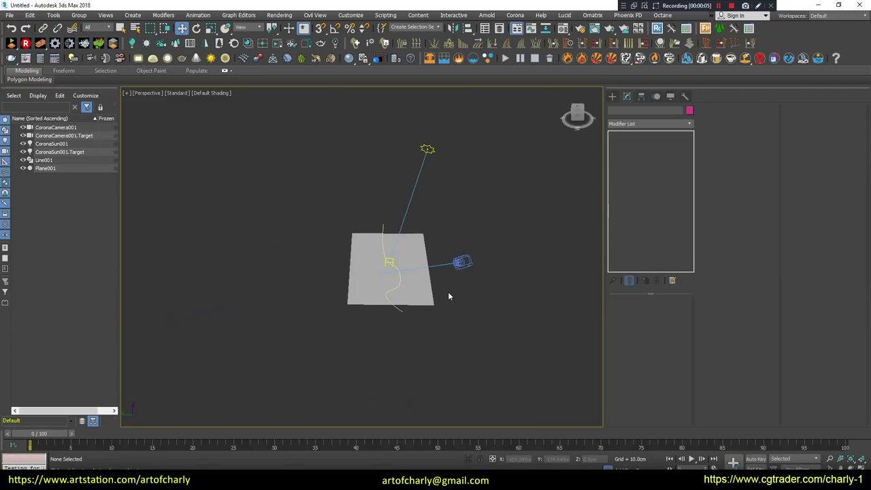
Inspect the scene by selecting the curving Line001 and Plane001 in turn
scroll(451, 295, "up", 5)
middle_click_drag(371, 324, 435, 331, "alt")
left_click(346, 262)
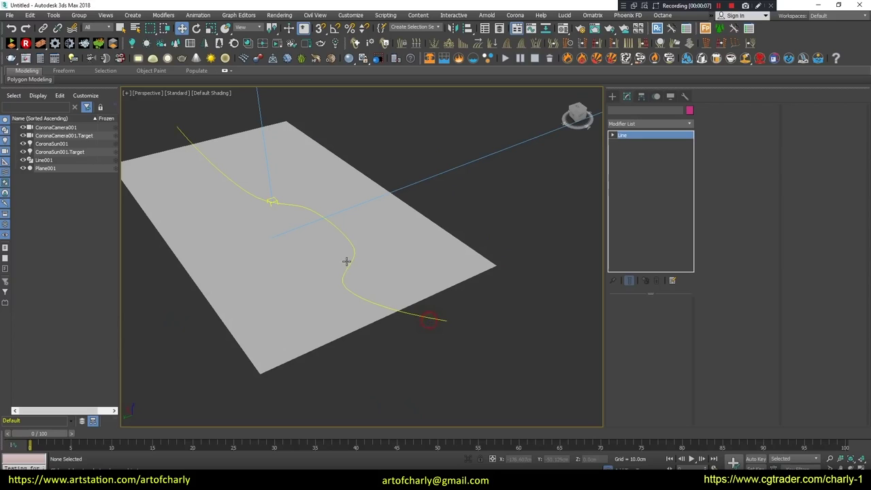
mouse_move(493, 354)
middle_mouse_down()
mouse_move(279, 254)
mouse_move(435, 334)
mouse_move(331, 332)
mouse_move(317, 259)
mouse_move(478, 339)
mouse_move(499, 330)
middle_mouse_up()
left_click(331, 331)
left_click(499, 336)
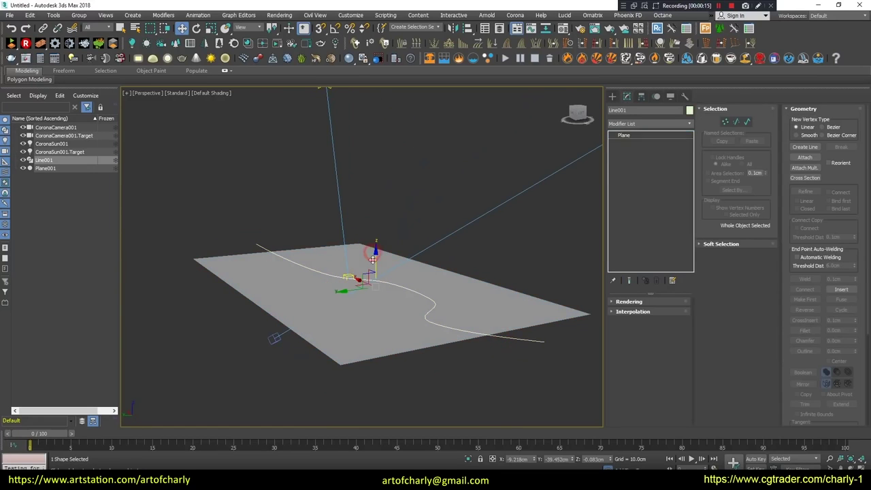
left_click(372, 257)
View through CoronaCamera001 and open the Viewport Configuration dialog
left_click(285, 130)
key("c")
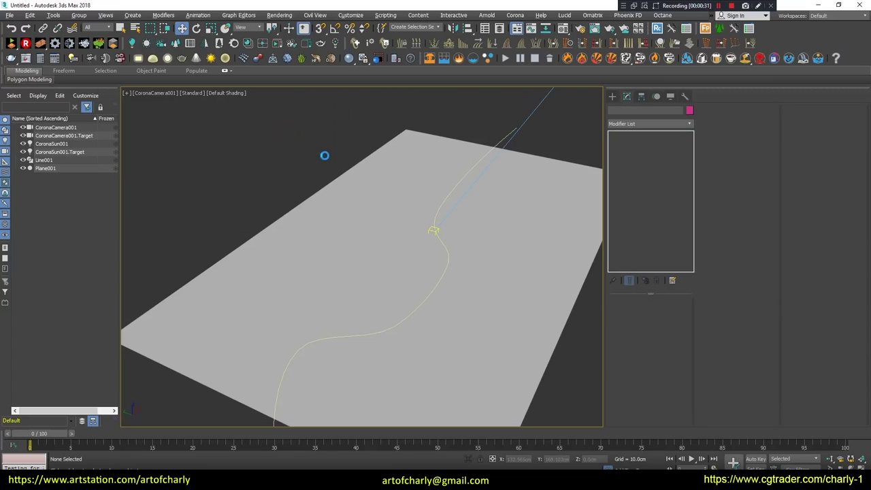
key("alt+b")
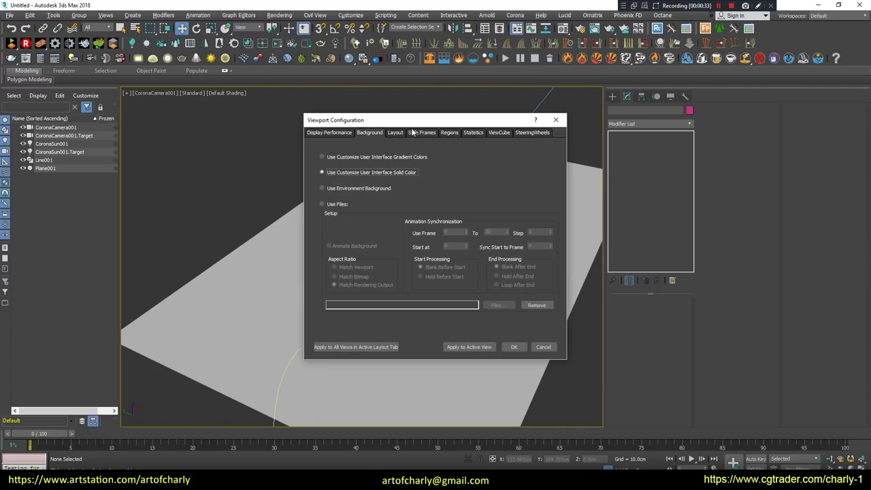
Set a two-pane layout: Corona Interactive on the left, CoronaCamera001 on the right
left_click(396, 132)
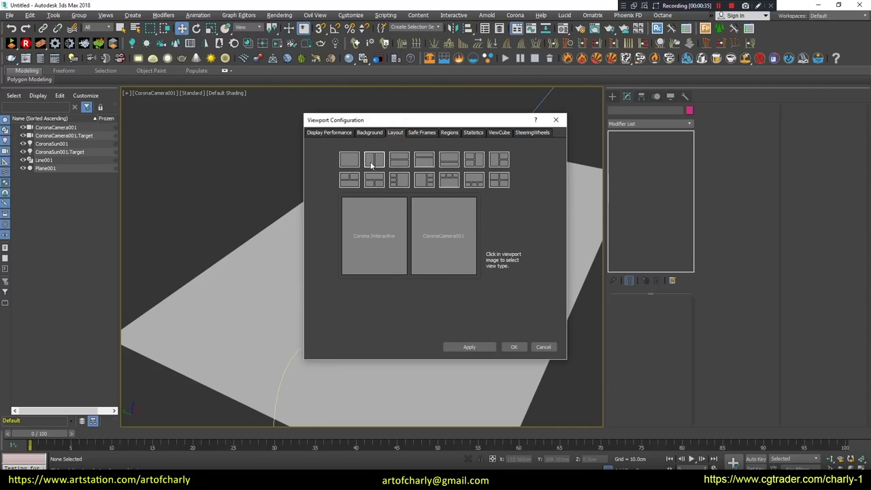
left_click(757, 6)
left_click_drag(428, 120, 389, 149)
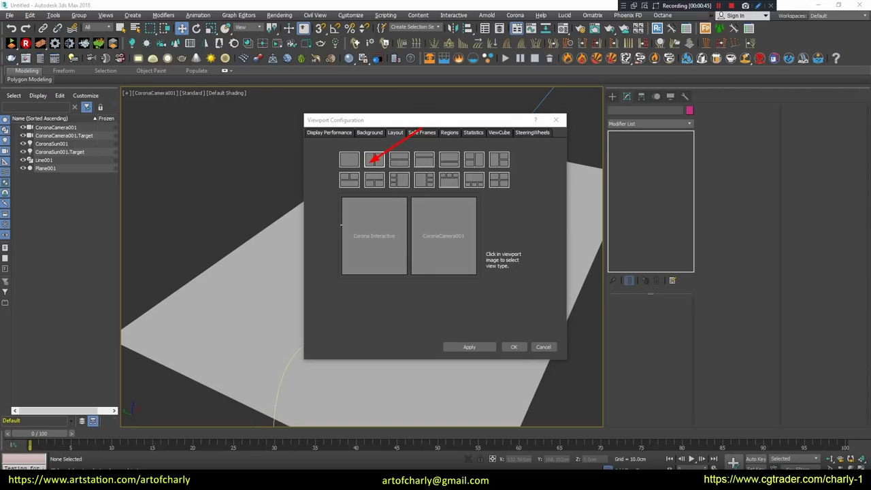
left_click_drag(314, 217, 367, 235)
left_click_drag(526, 203, 446, 236)
key("Escape")
left_click(544, 347)
key("alt+e")
key("Escape")
key("alt+w")
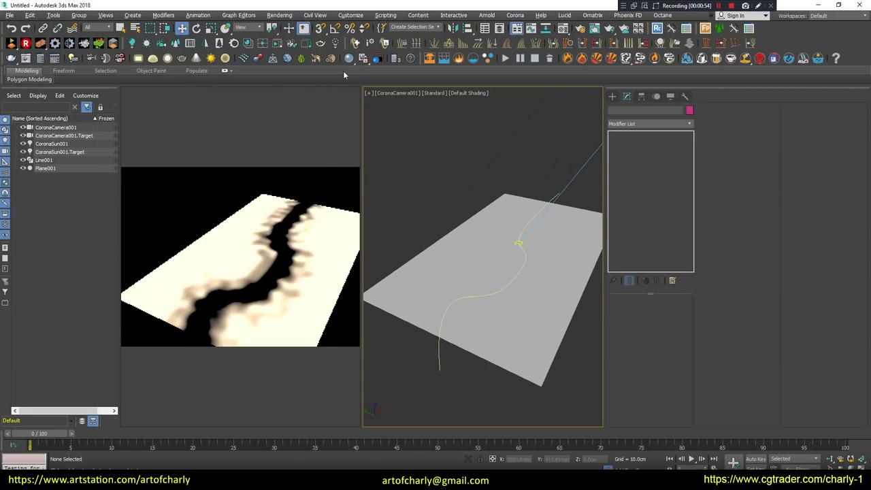
Open Plane001's material and its diffuse CoronaDistance map measured from Line001
left_click(313, 217)
key("m")
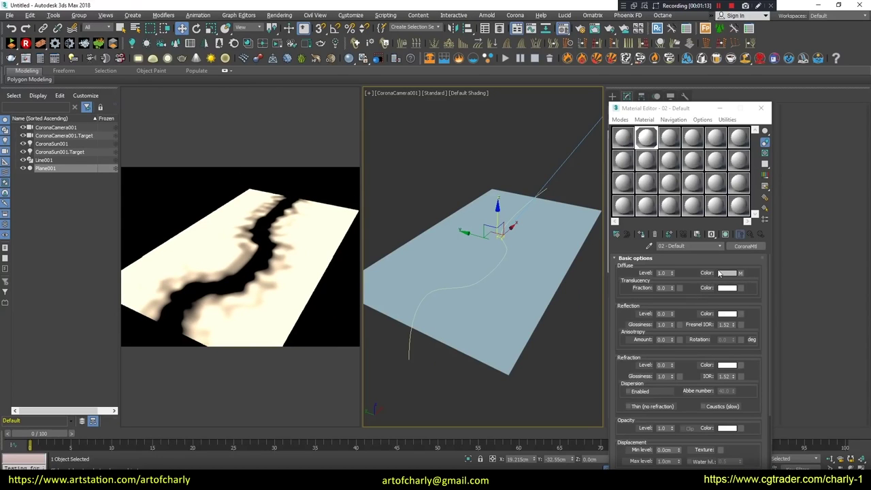
left_click(740, 273)
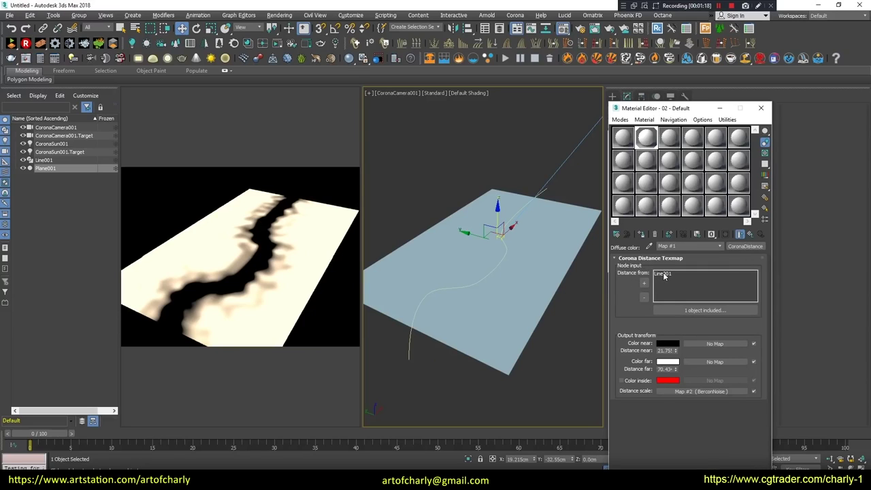
left_click(547, 188)
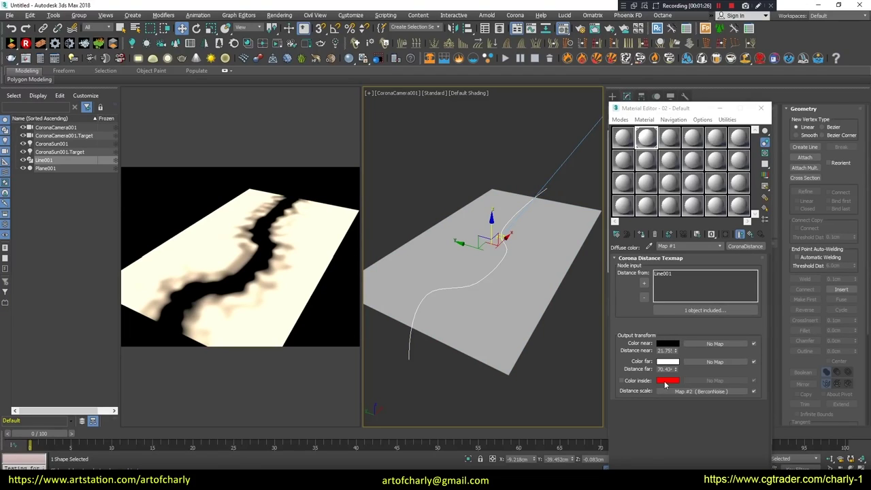
key("Return")
Set the BerconNoise distance-scale map to Simplex 2D noise and return to the parent map
left_click(700, 391)
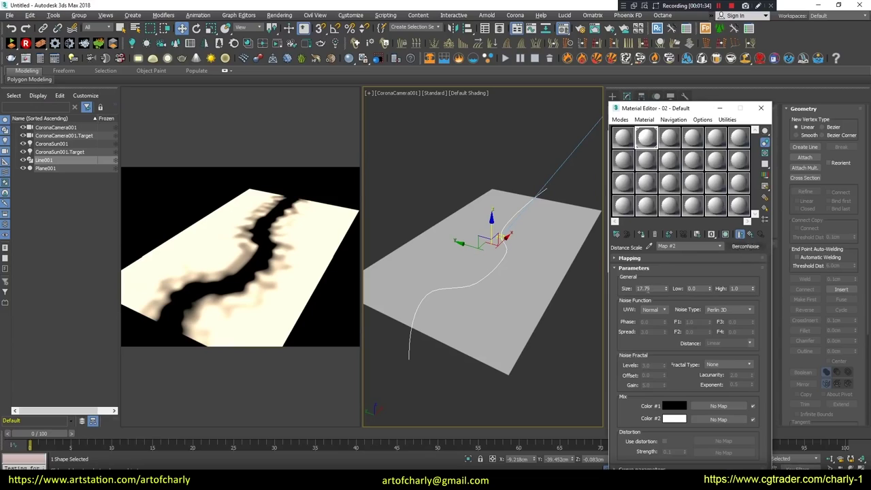
left_click(630, 259)
left_click(629, 258)
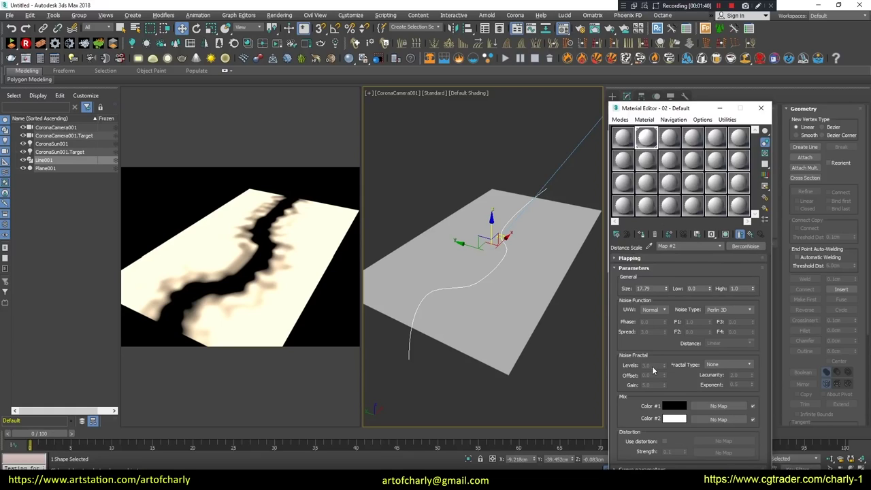
left_click(649, 310)
left_click(660, 325)
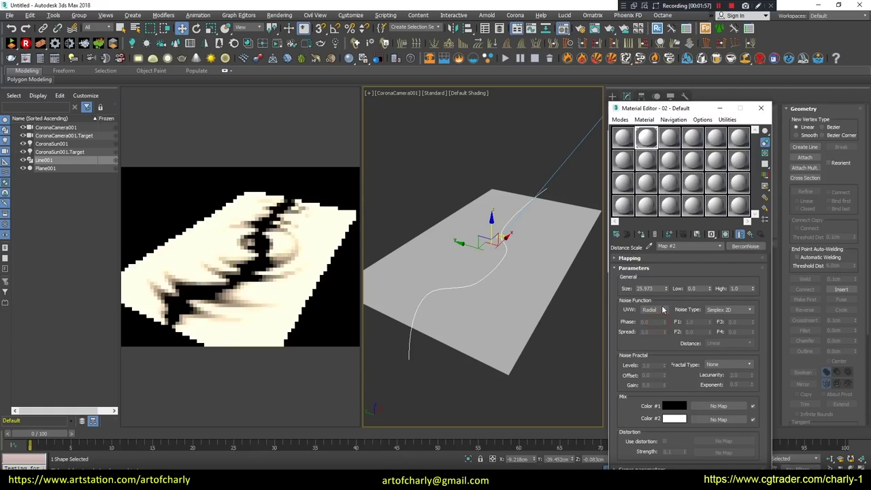
left_click(662, 311)
left_click(662, 319)
left_click(751, 234)
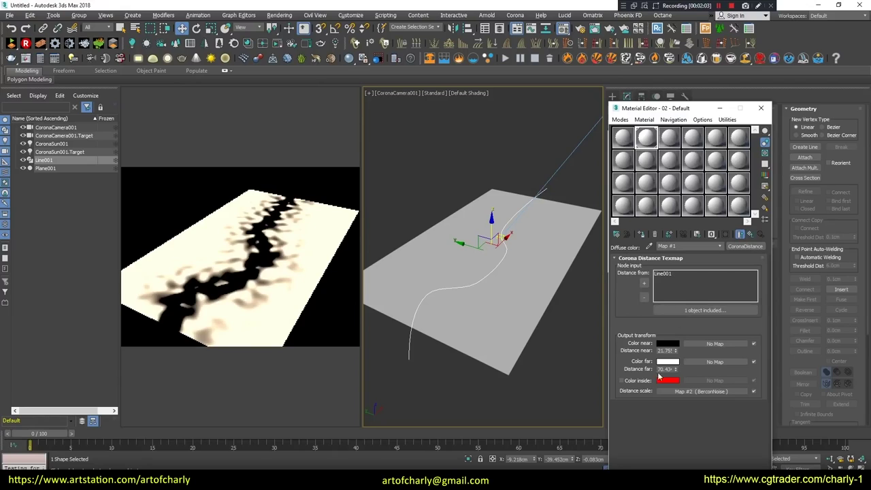
Zero Distance near, raise it to 19.49 with far at 96.43, and test-move Line001
right_click(675, 351)
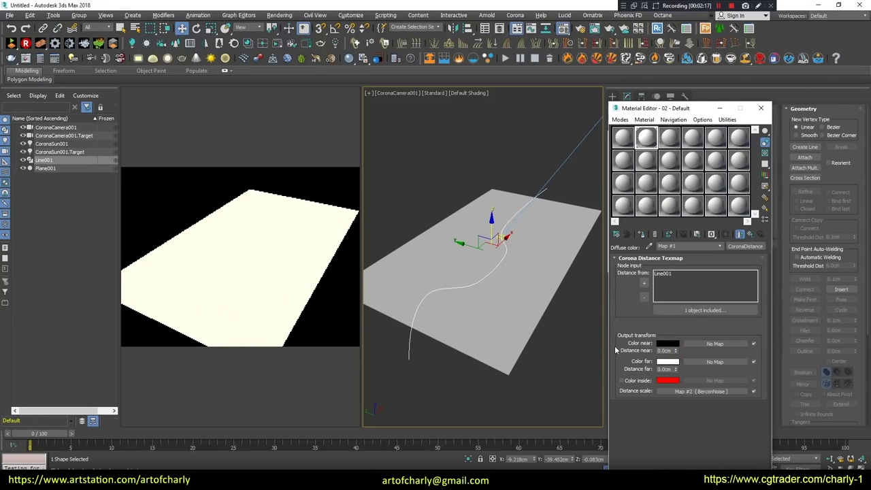
left_click_drag(675, 350, 675, 341)
left_click_drag(674, 349, 675, 299)
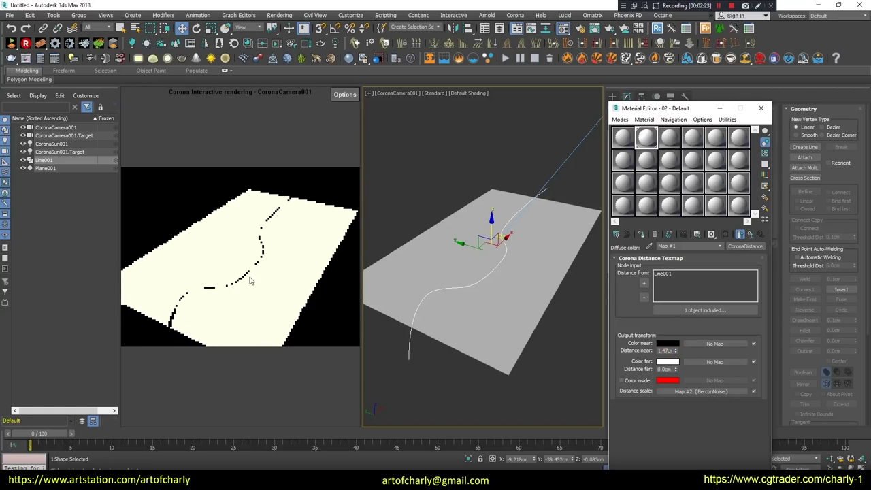
left_click_drag(675, 352, 676, 313)
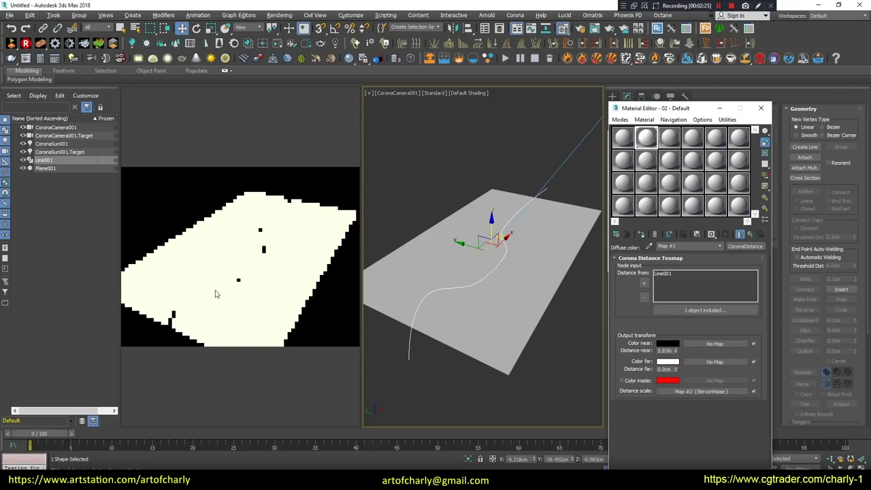
left_click_drag(675, 350, 675, 317)
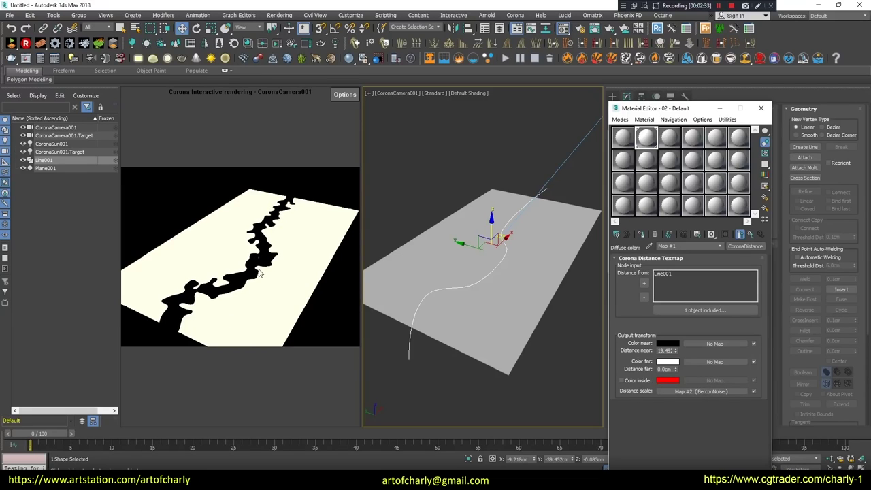
left_click_drag(491, 221, 485, 101)
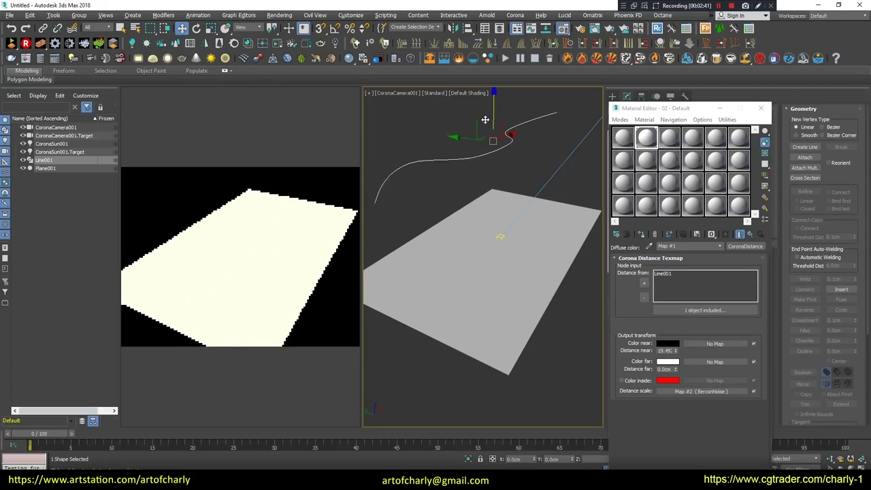
left_click_drag(486, 102, 491, 219)
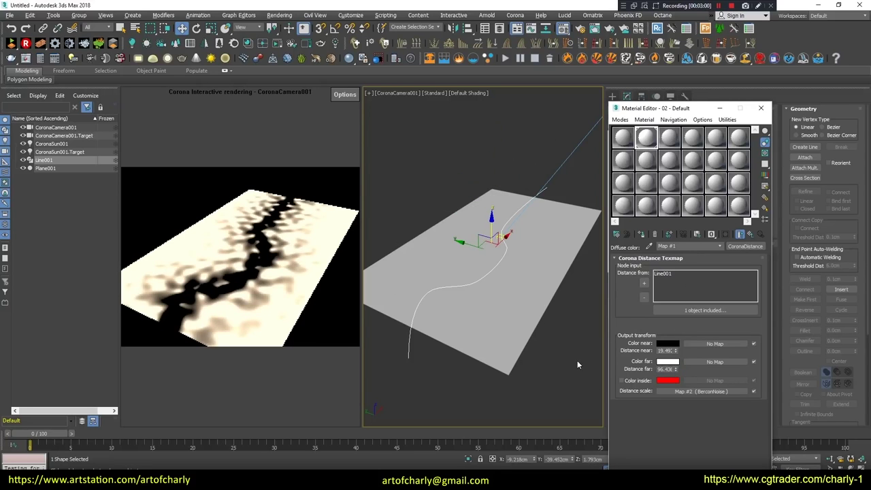
Clear the distance-scale noise map, reset the distances, and paste a copy of the noise back in
right_click(696, 393)
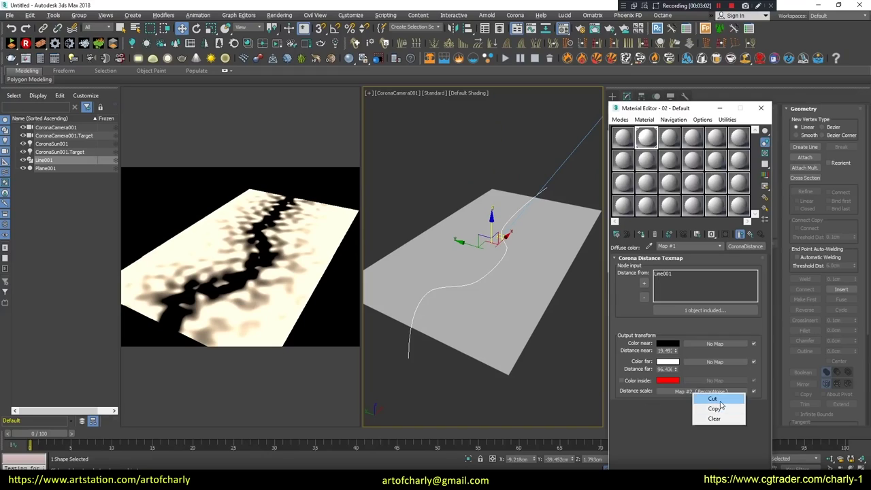
left_click(713, 417)
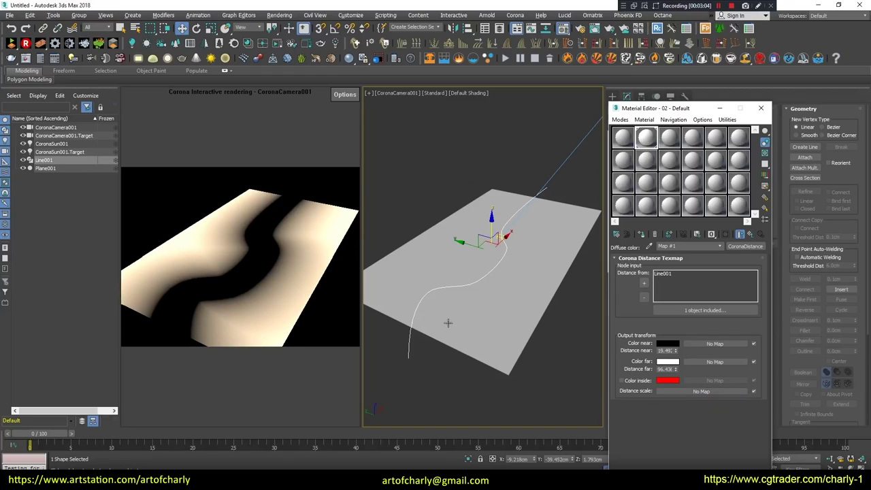
right_click(675, 371)
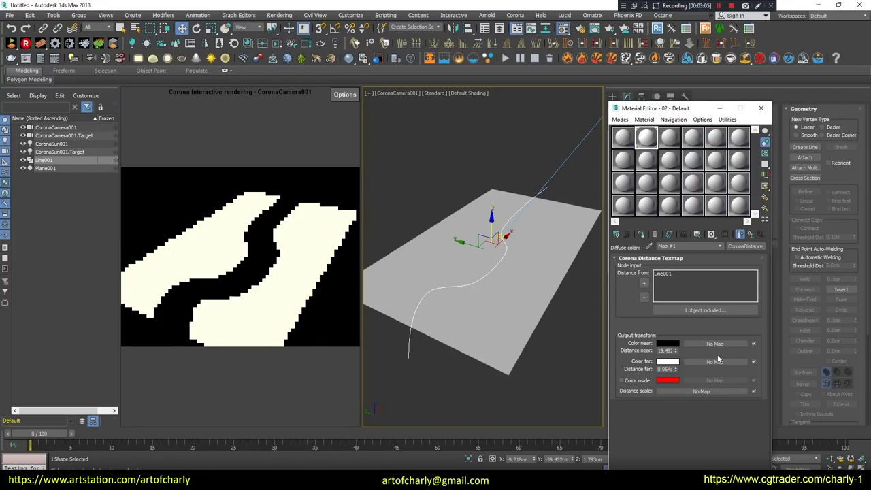
left_click_drag(675, 350, 680, 378)
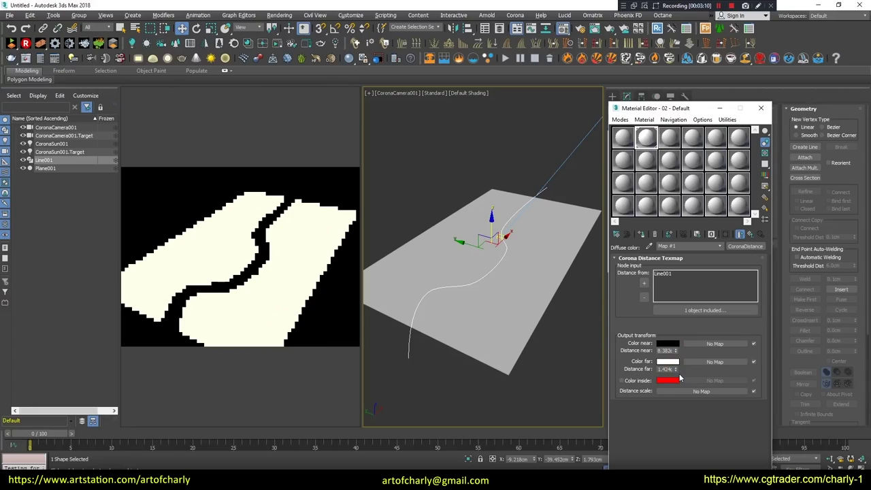
right_click(680, 392)
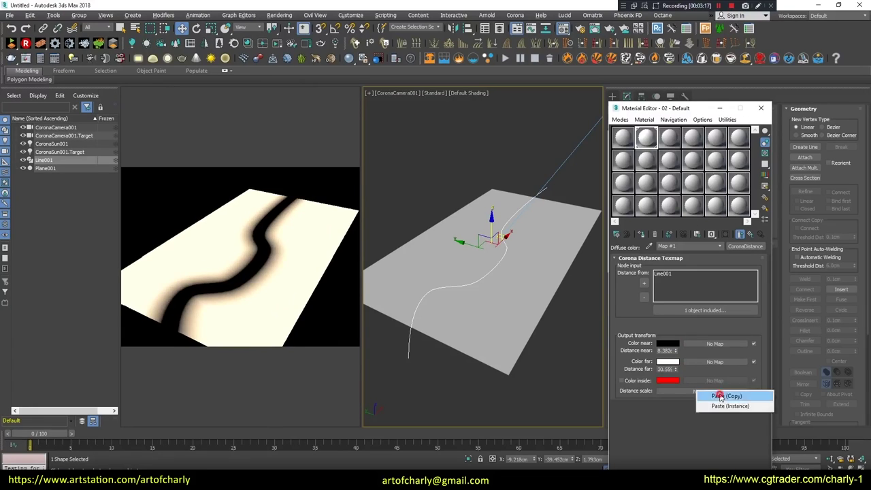
left_click(687, 395)
left_click_drag(675, 368, 675, 340)
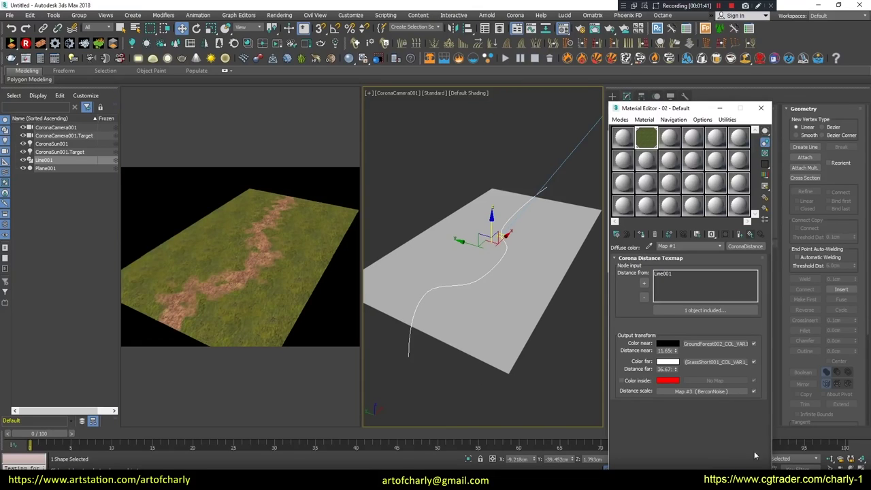
Bring the camera closer to the path, raise Distance far to 100.4, and open the copied noise map
left_click(835, 459)
left_click_drag(521, 297, 523, 273)
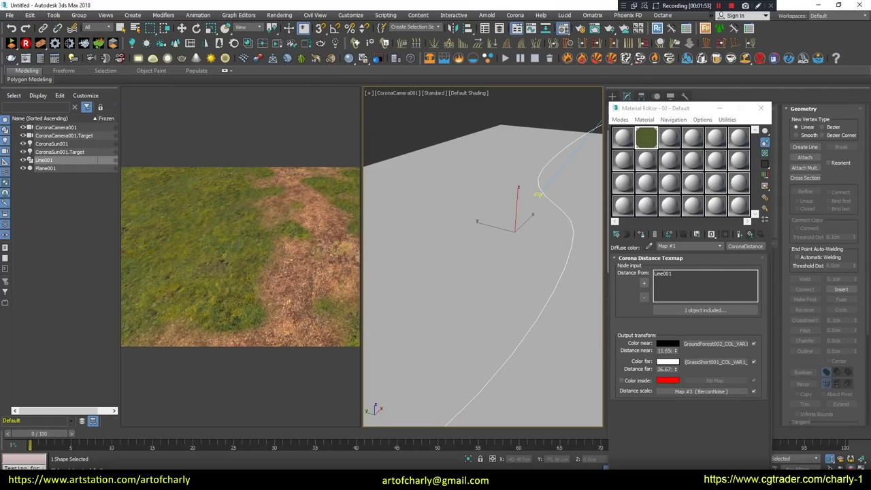
middle_click_drag(457, 302, 456, 291, "alt")
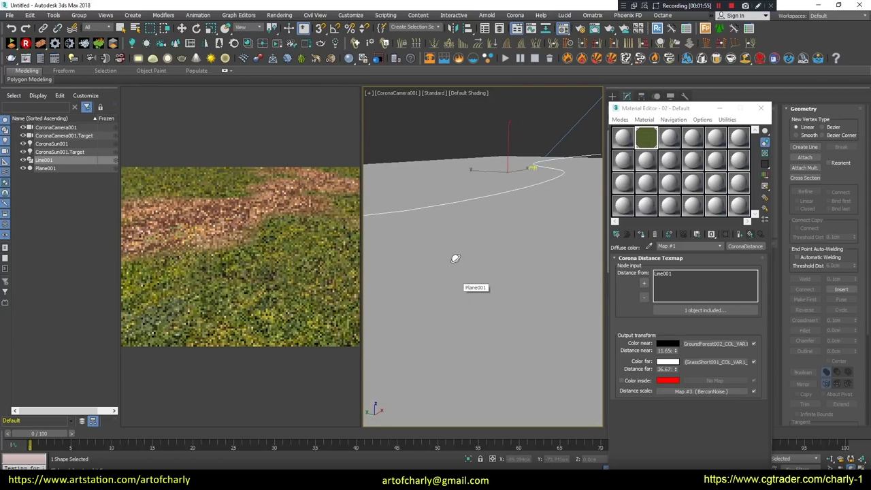
middle_click_drag(455, 258, 457, 272, "alt")
left_click_drag(675, 368, 676, 353)
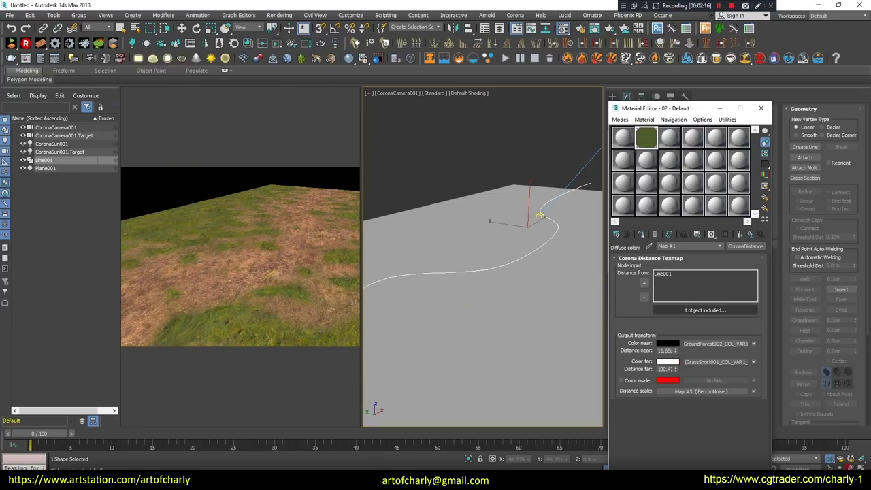
middle_click_drag(491, 252, 501, 264, "alt")
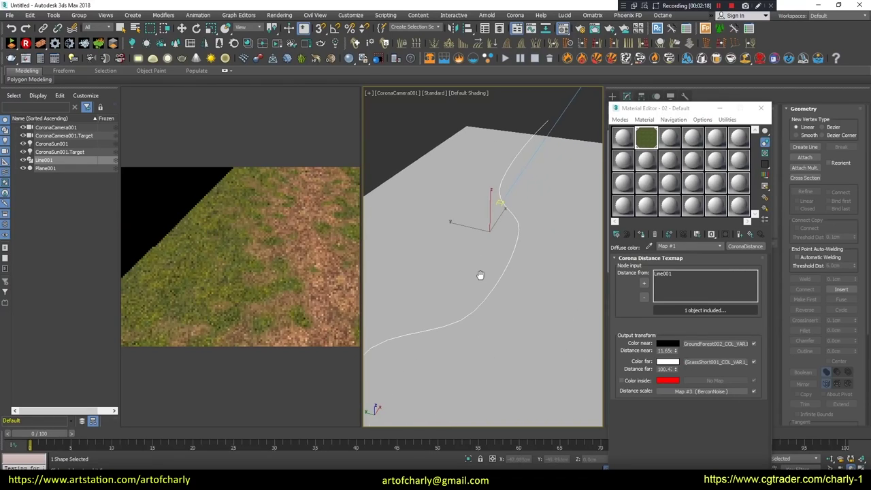
middle_click_drag(532, 271, 537, 307, "alt")
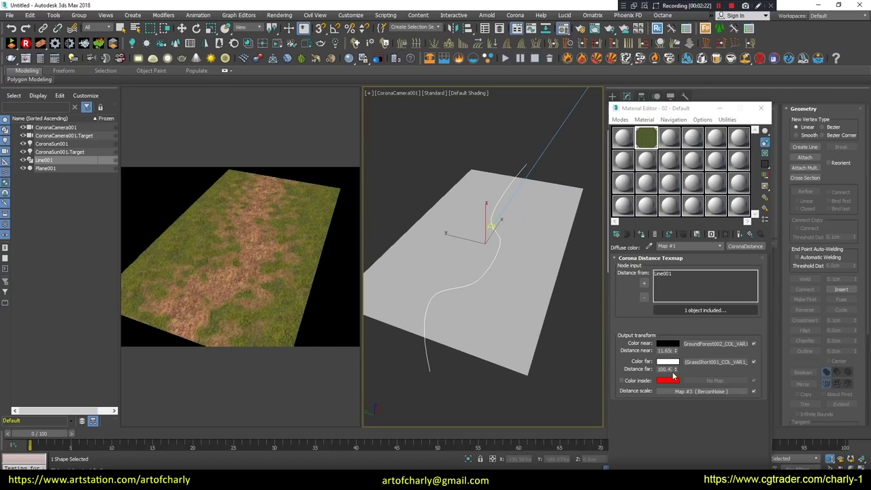
left_click(700, 391)
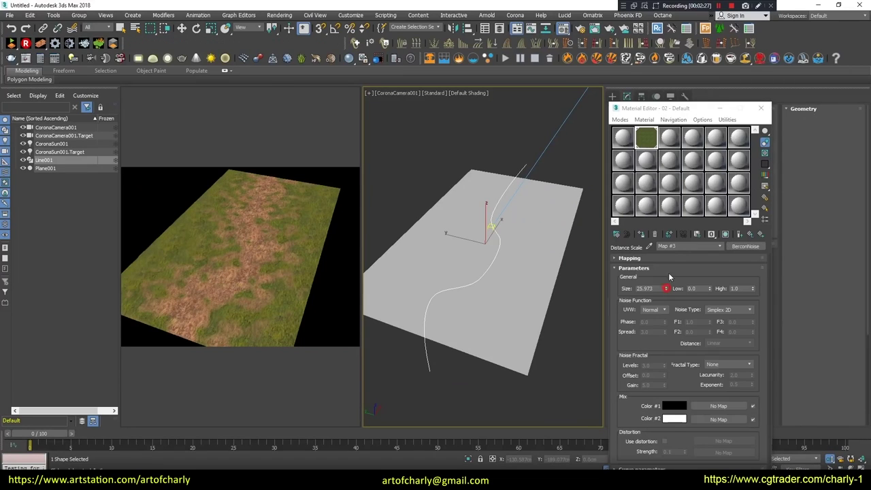
Switch the BerconNoise UVW coordinates to Radial and set its Size to 9.062
left_click_drag(665, 289, 664, 331)
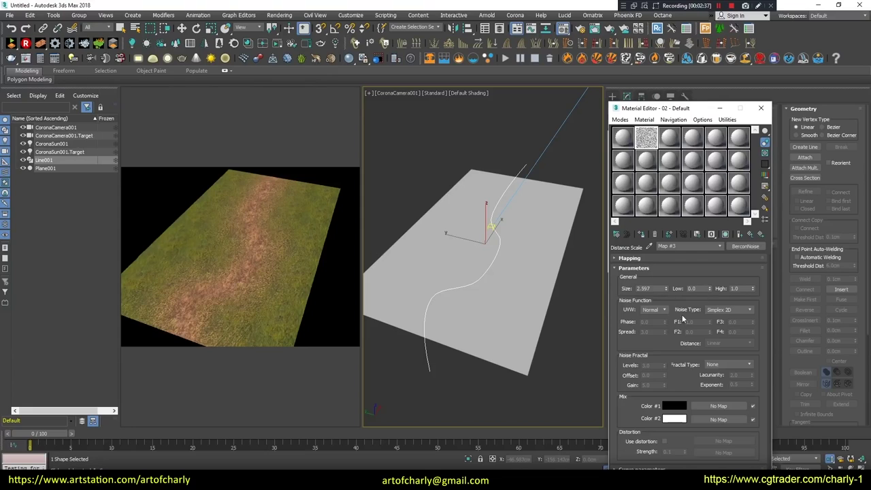
left_click(663, 309)
left_click(651, 325)
mouse_move(217, 254)
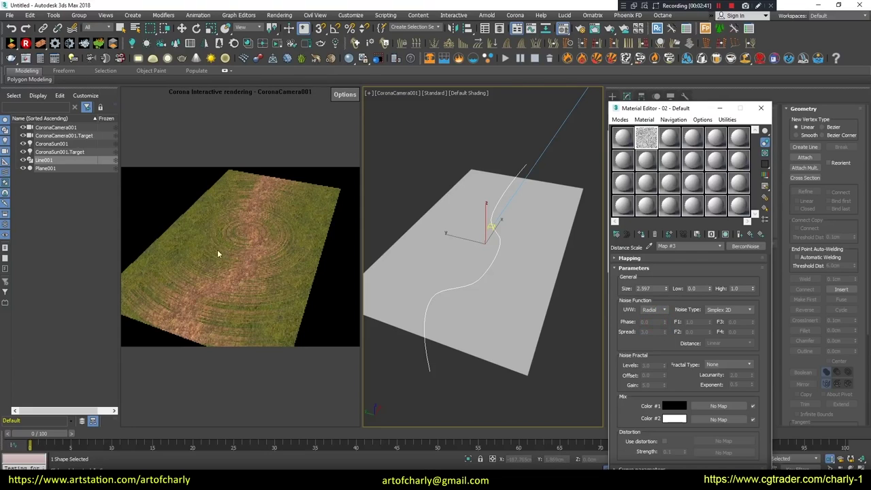
left_click_drag(666, 291, 674, 267)
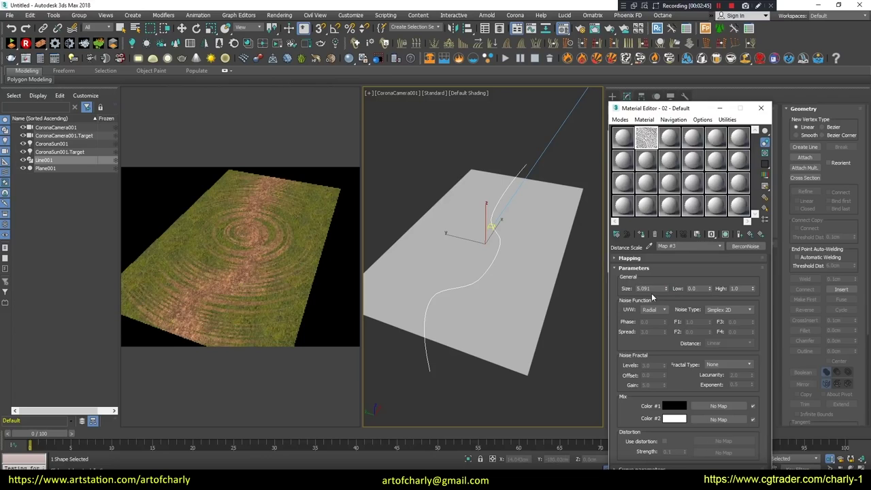
left_click_drag(665, 289, 627, 266)
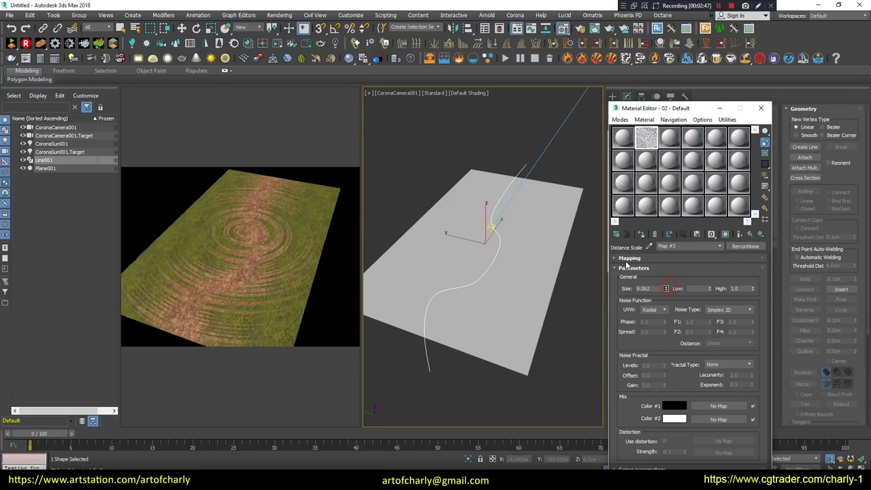